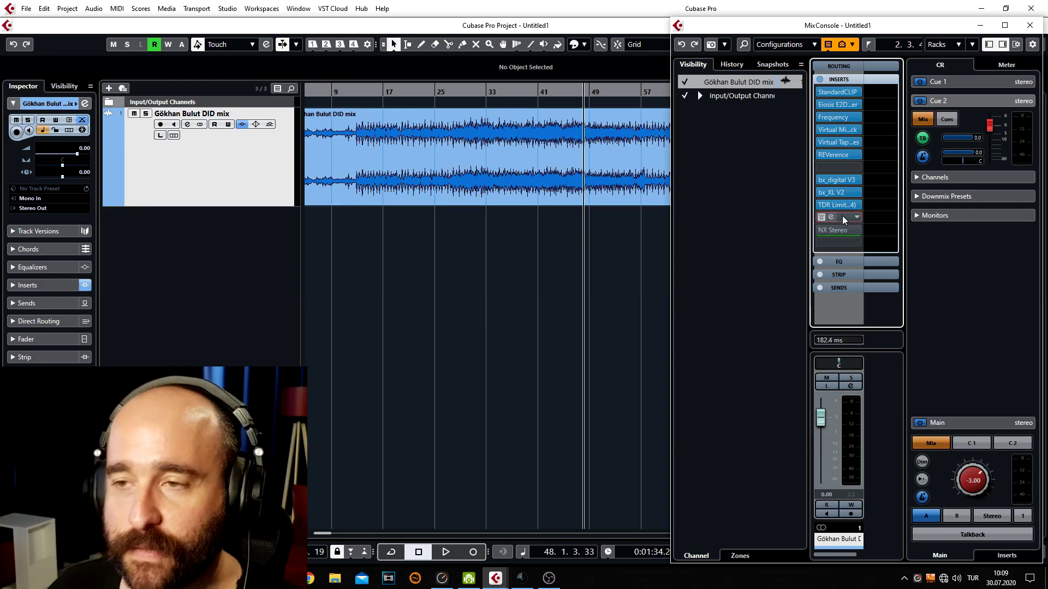
Show the Abbey Road Studio 3 and NX Stereo inserts on the mix channel, keeping only the NX Stereo window open
{"action": "left_click_drag", "start_coordinate": [815, 71], "coordinate": [632, 57]}
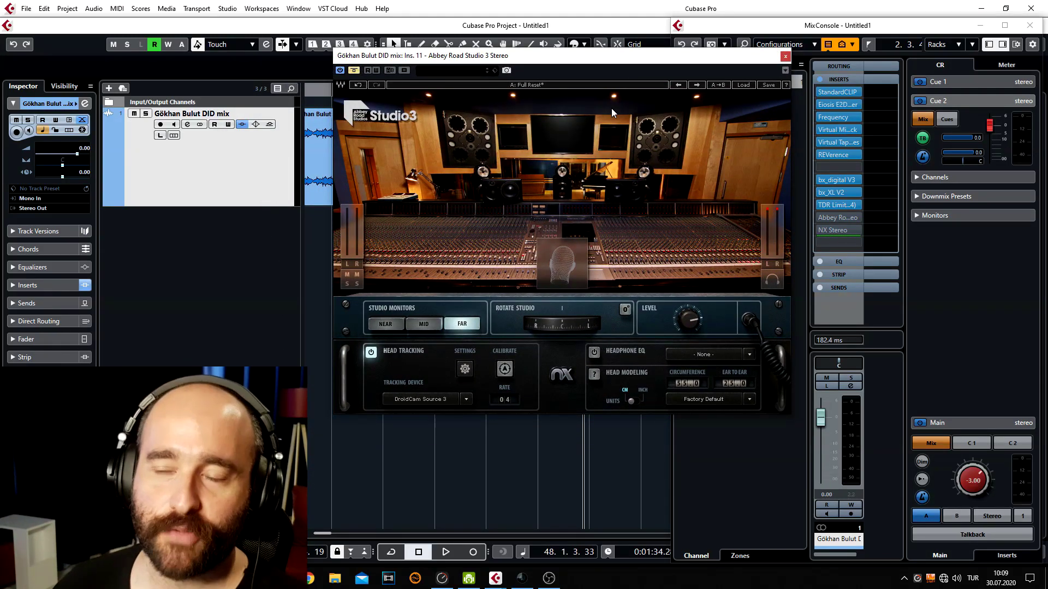
{"action": "left_click", "coordinate": [840, 230]}
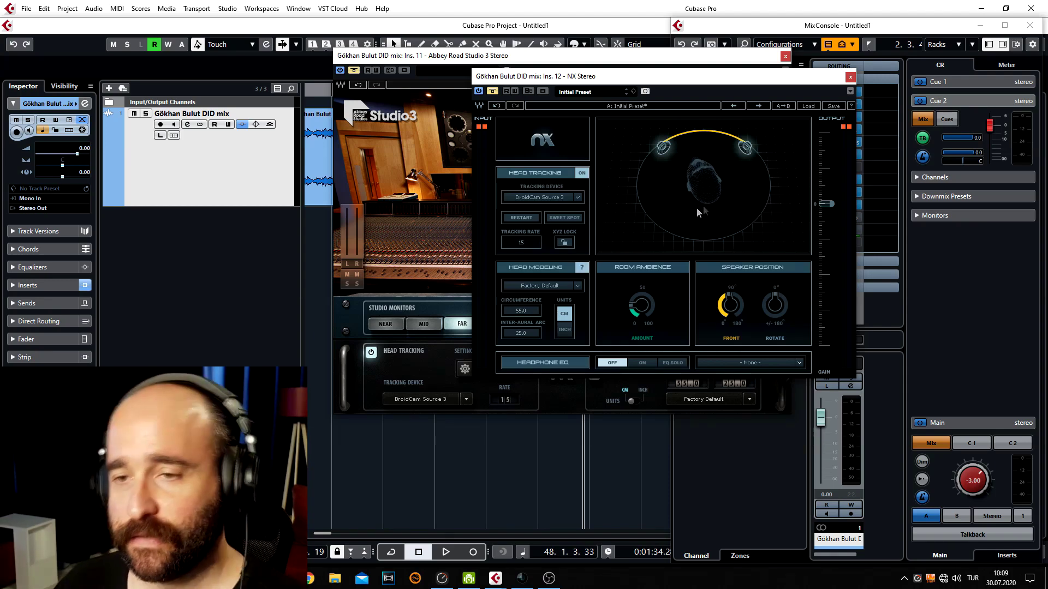
{"action": "left_click", "coordinate": [850, 77]}
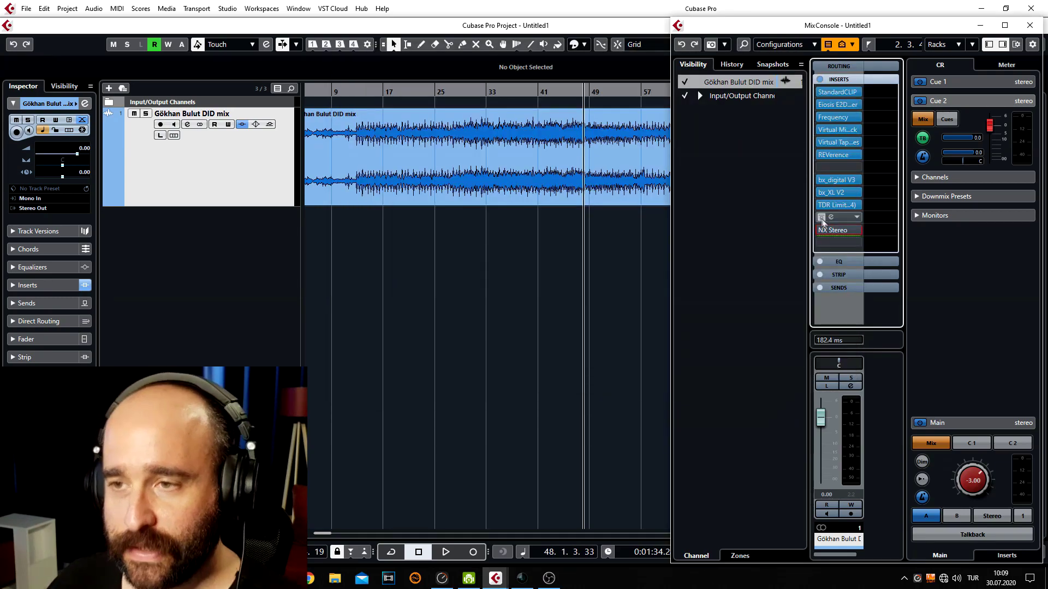
{"action": "left_click", "coordinate": [838, 231]}
{"action": "left_click_drag", "start_coordinate": [798, 76], "coordinate": [865, 53]}
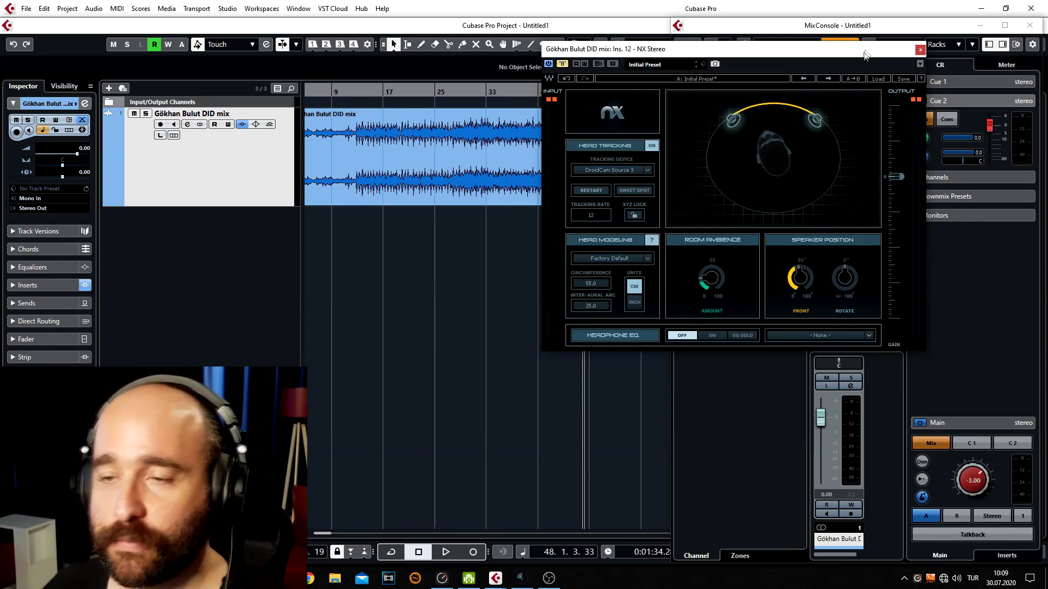
{"action": "left_click_drag", "start_coordinate": [865, 53], "coordinate": [868, 51]}
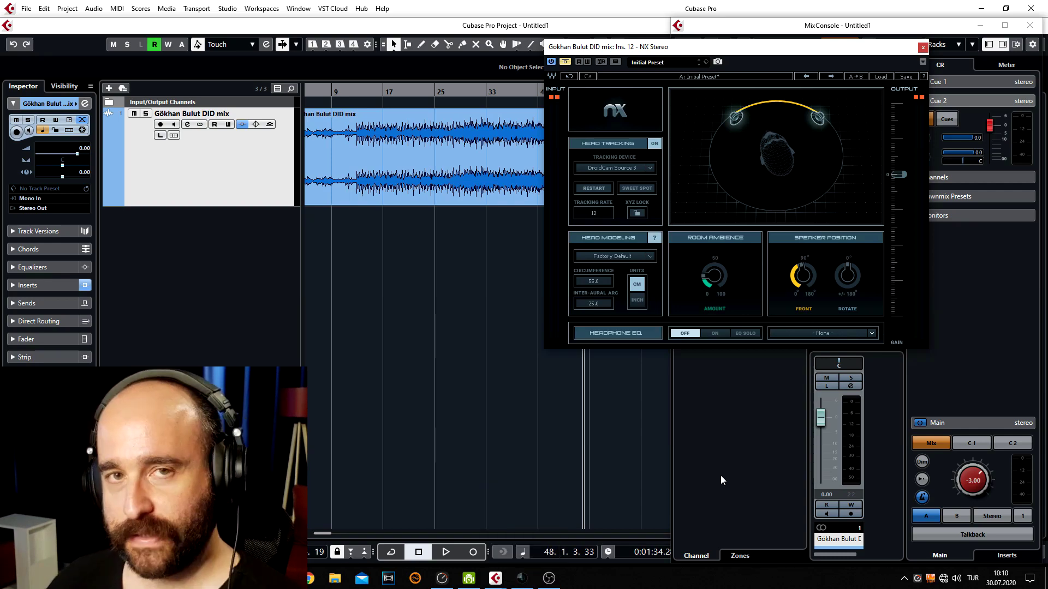
Check the camera tracker in WavesHeadTracker, and in NX Stereo set the current head position as the sweet spot
{"action": "left_click", "coordinate": [522, 578]}
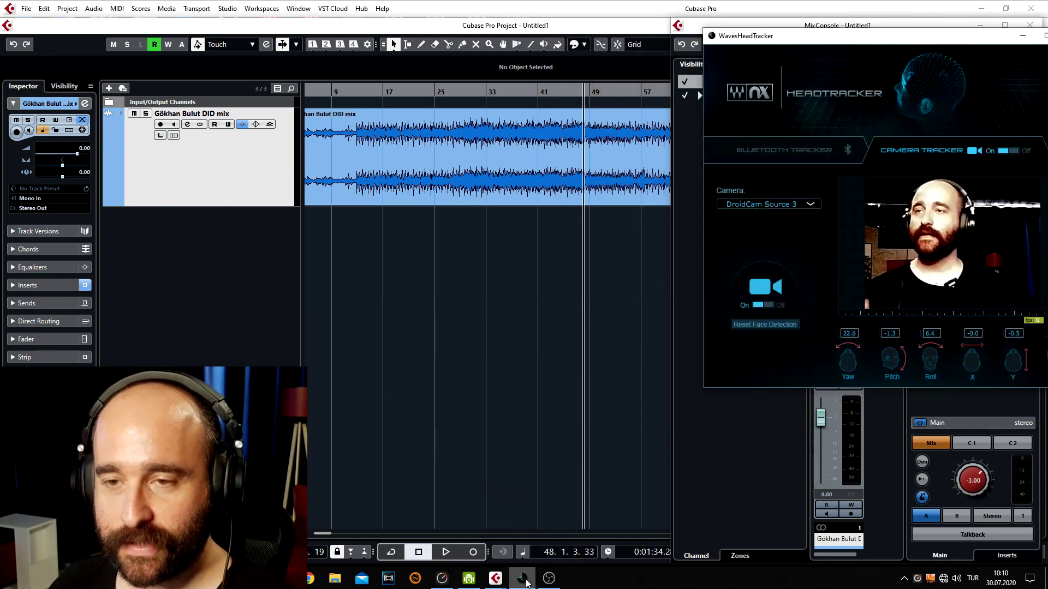
{"action": "left_click_drag", "start_coordinate": [944, 36], "coordinate": [827, 21]}
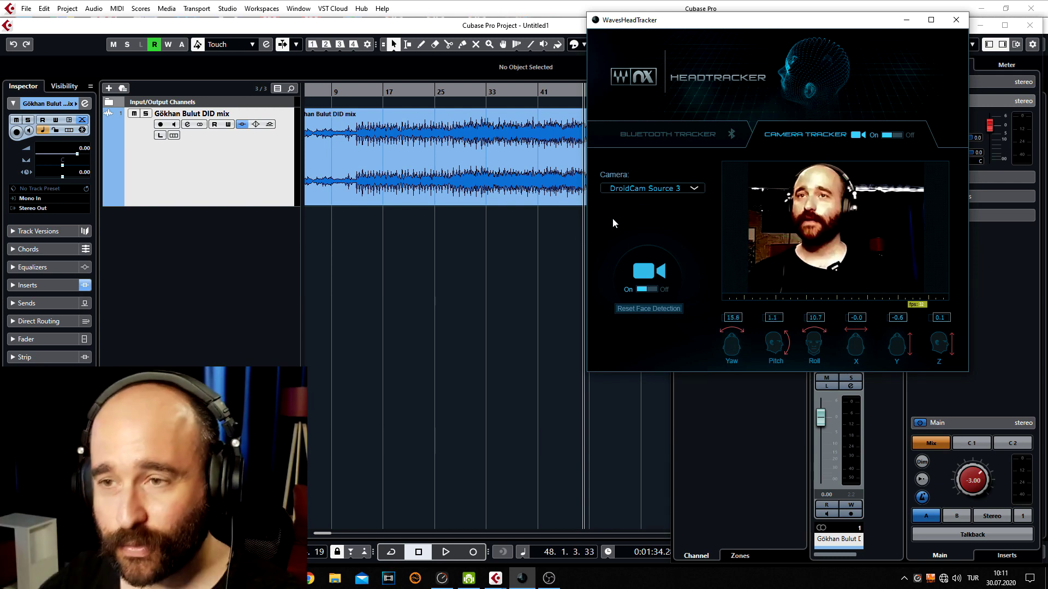
{"action": "left_click", "coordinate": [906, 20]}
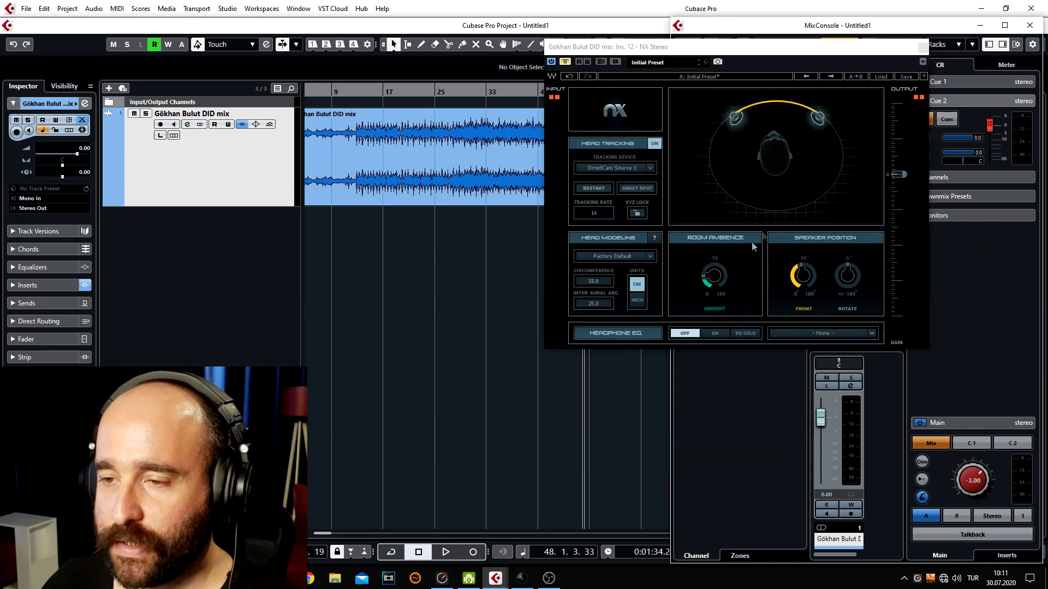
{"action": "left_click_drag", "start_coordinate": [787, 50], "coordinate": [811, 60]}
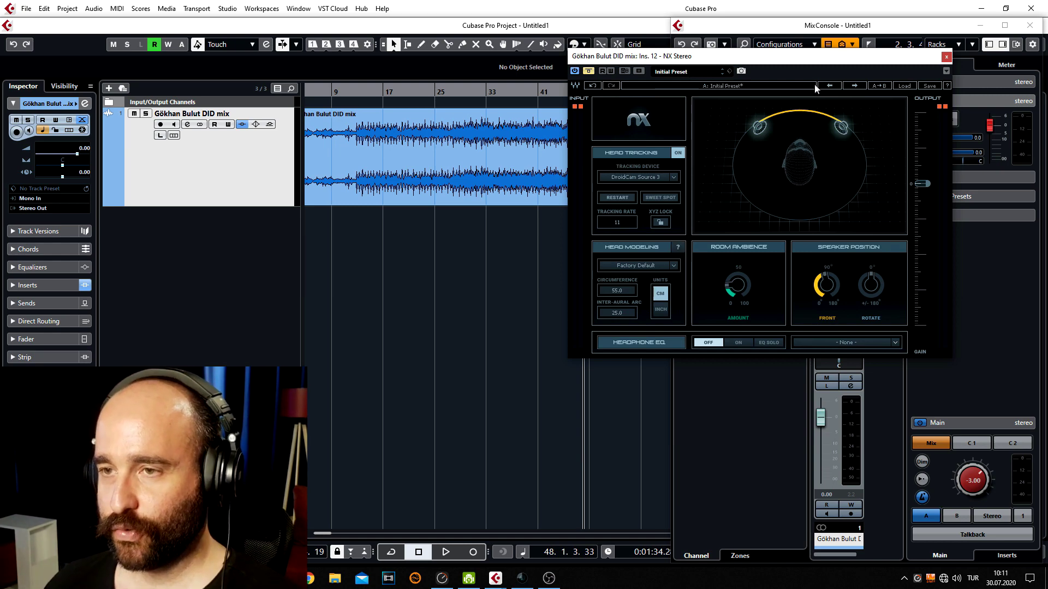
{"action": "left_click", "coordinate": [669, 198]}
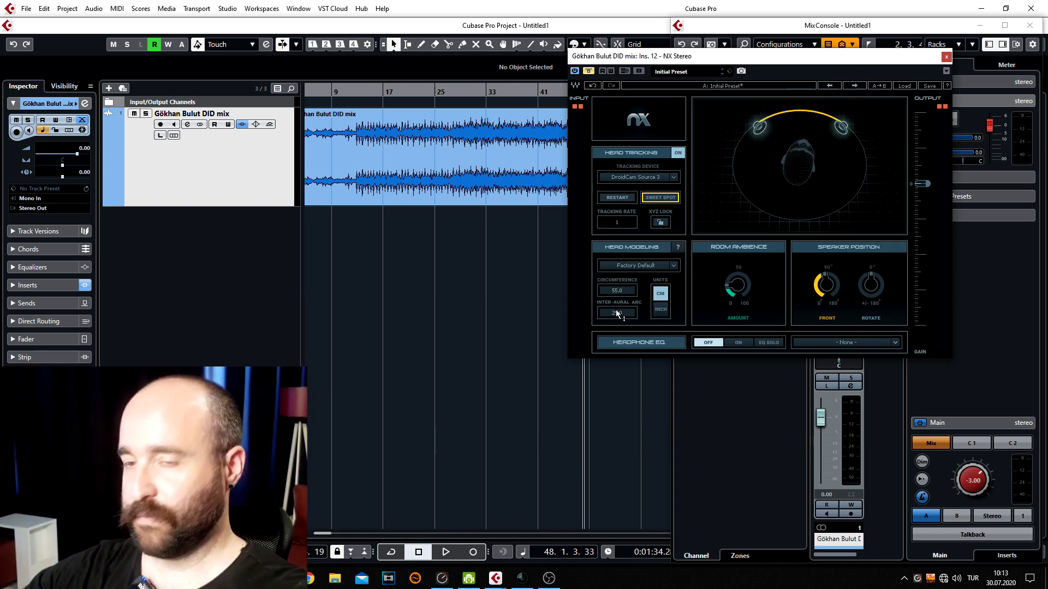
Set NX Stereo's head modeling circumference to 60 cm and inter-aural arc to 27 cm
{"action": "left_click", "coordinate": [612, 291]}
{"action": "type", "text": "60"}
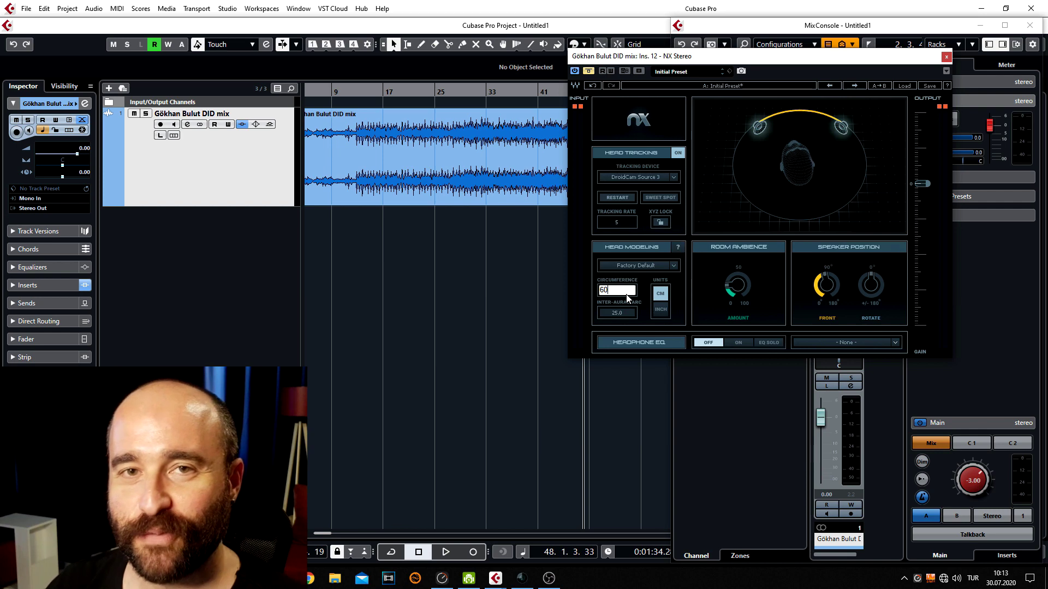
{"action": "key", "text": "Return"}
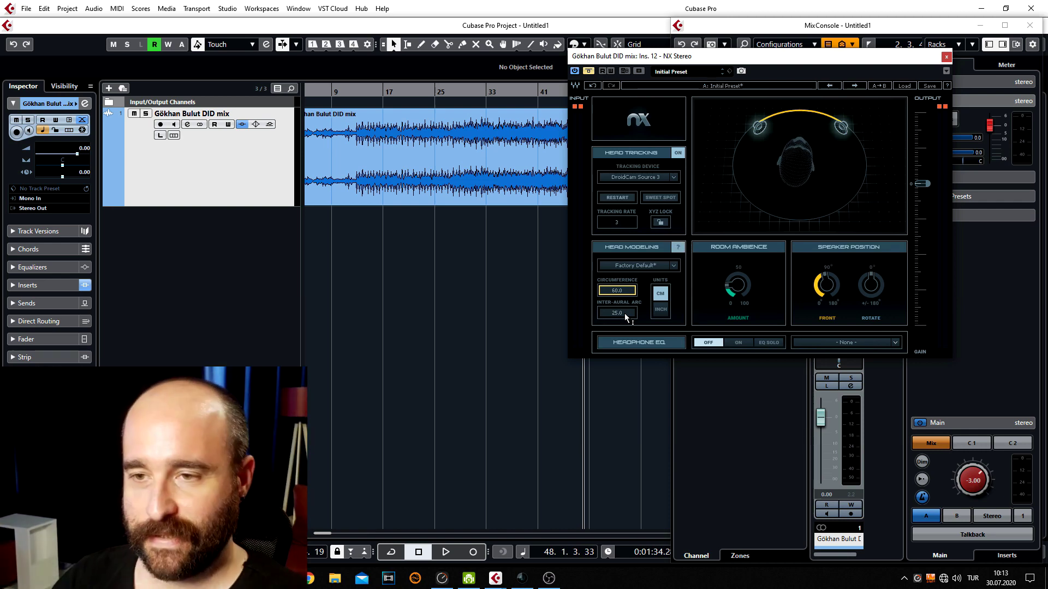
{"action": "left_click", "coordinate": [624, 313]}
{"action": "type", "text": "17"}
{"action": "key", "text": "Return"}
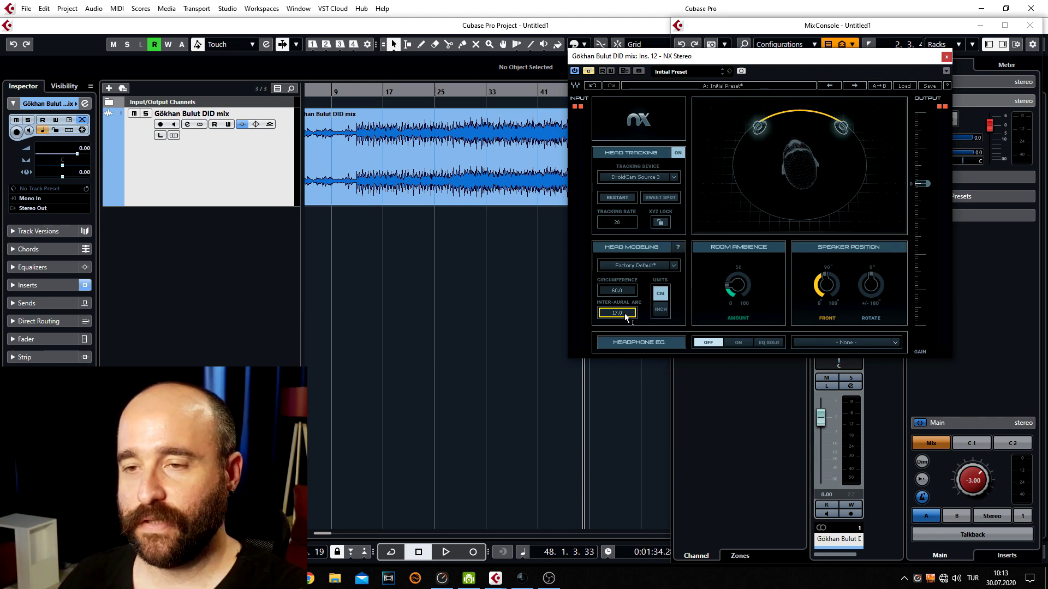
{"action": "left_click", "coordinate": [617, 313]}
{"action": "type", "text": "27"}
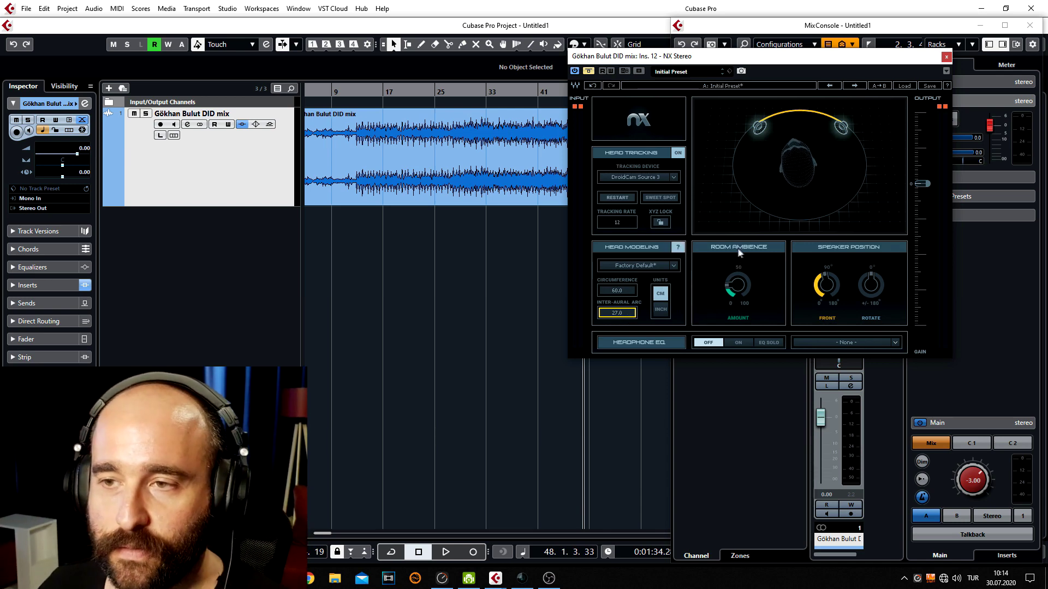
Try NX Stereo's room ambience and speaker position controls, rotating the speakers to about 24° and back to centre
{"action": "left_click", "coordinate": [741, 289]}
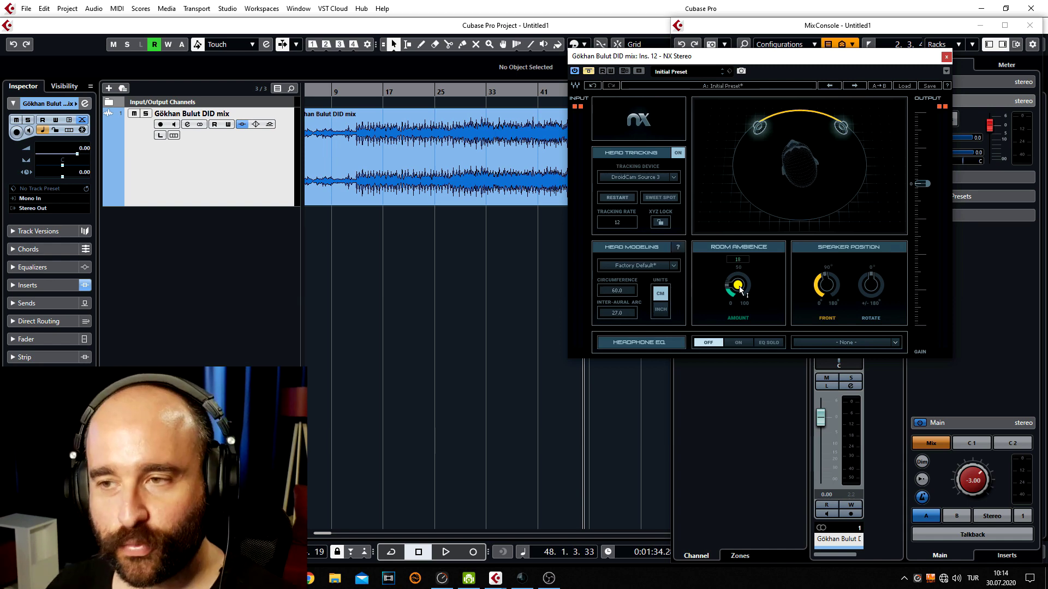
{"action": "left_click_drag", "start_coordinate": [736, 284], "coordinate": [730, 293]}
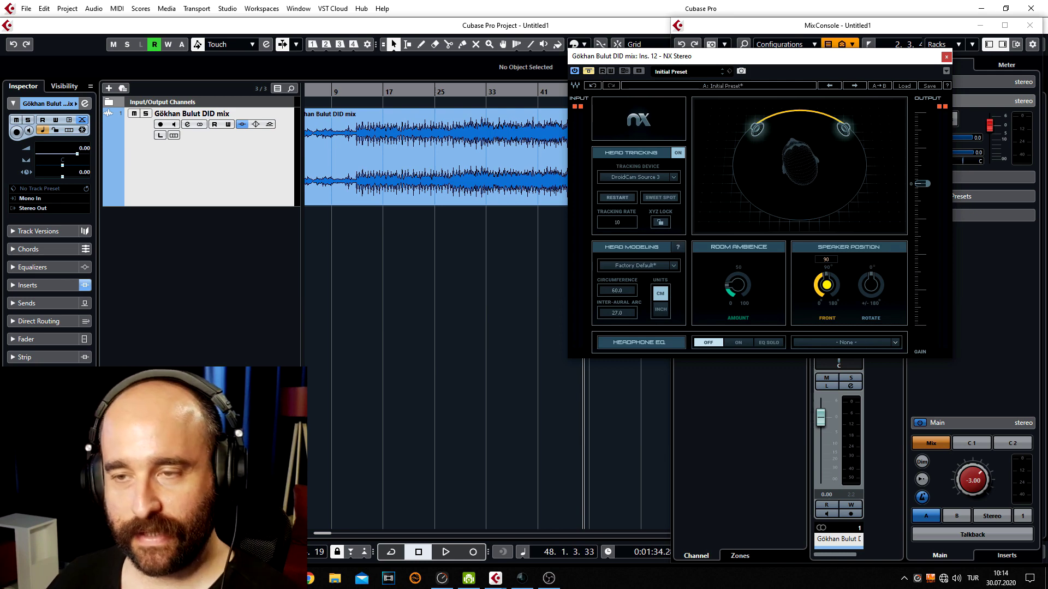
{"action": "mouse_move", "coordinate": [878, 291]}
{"action": "left_mouse_down"}
{"action": "mouse_move", "coordinate": [878, 258]}
{"action": "mouse_move", "coordinate": [868, 298]}
{"action": "left_mouse_up"}
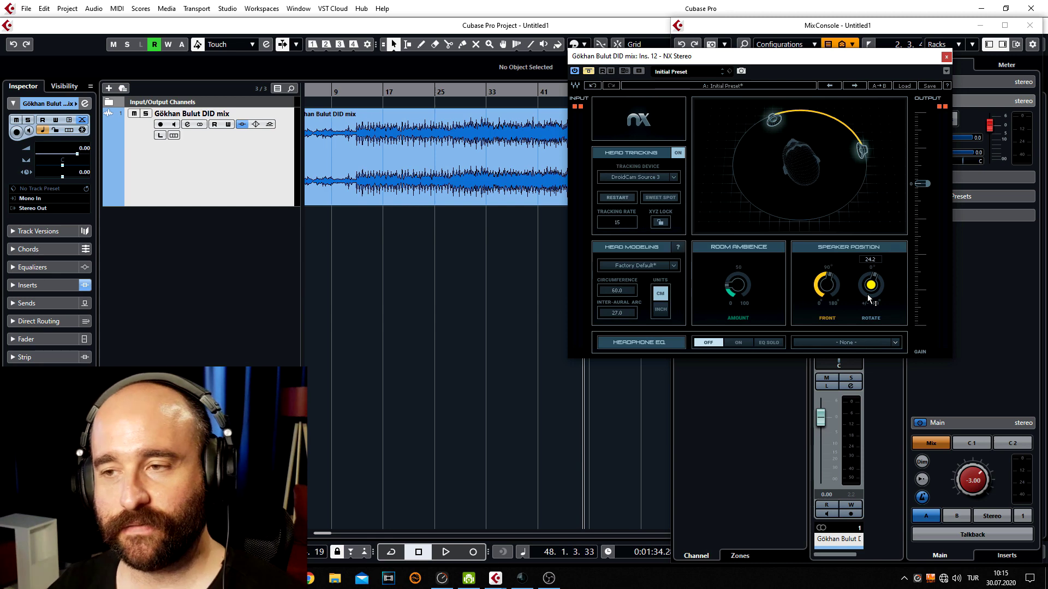
{"action": "left_click_drag", "start_coordinate": [875, 288], "coordinate": [878, 293]}
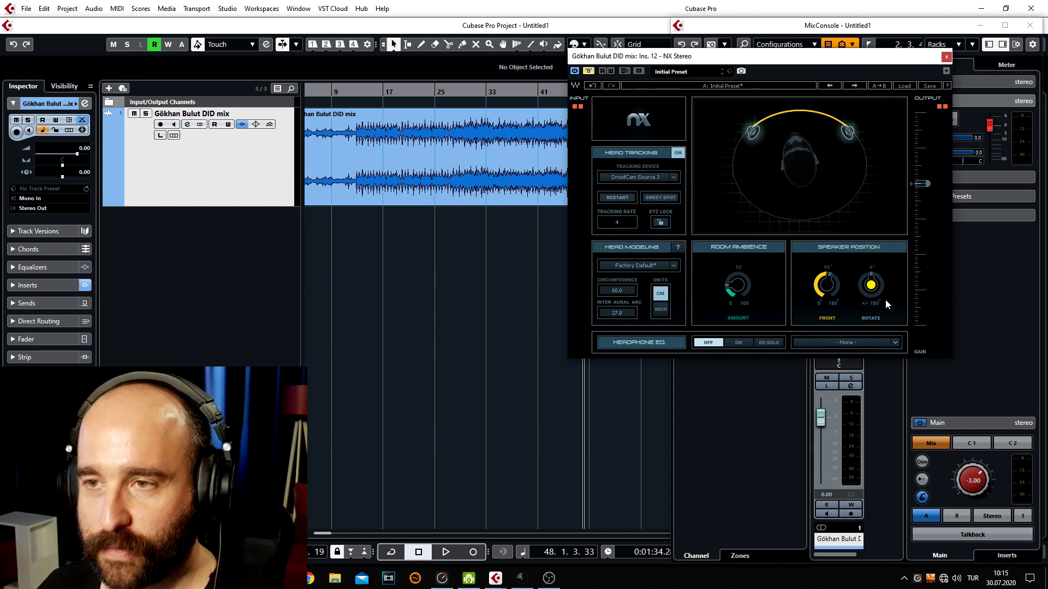
Place the playback cursor near the start of bar 13 and arrange NX Stereo beside the reopened MixConsole
{"action": "left_click", "coordinate": [361, 90]}
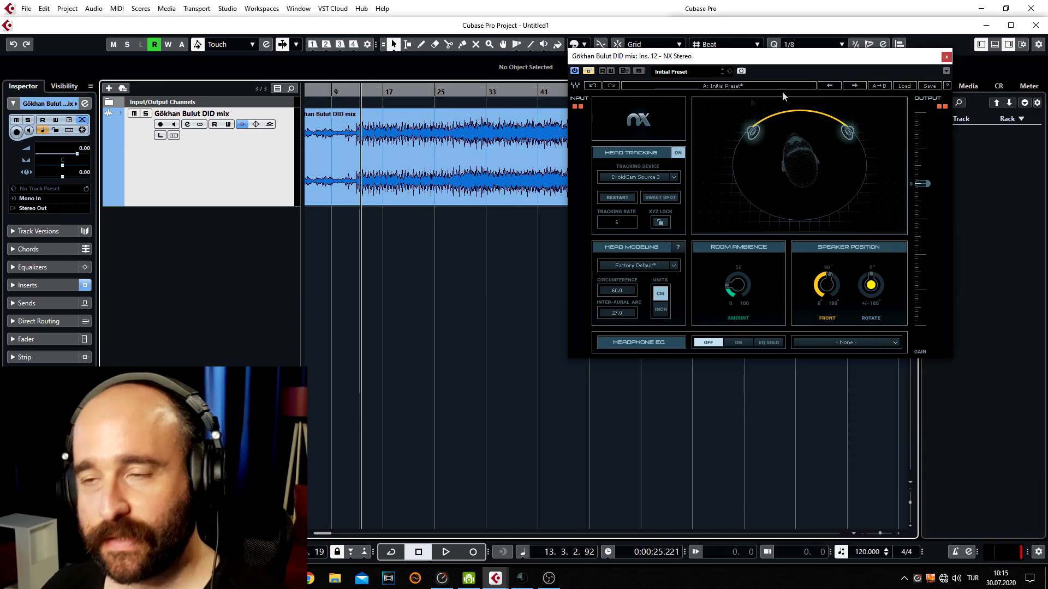
{"action": "left_click_drag", "start_coordinate": [814, 61], "coordinate": [716, 81]}
{"action": "left_click", "coordinate": [842, 103]}
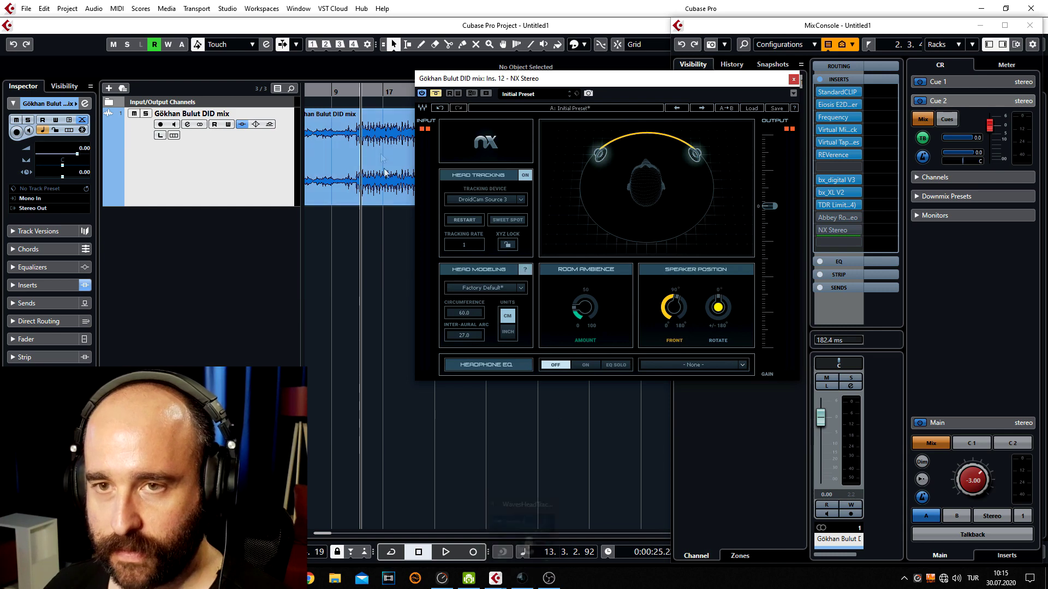
{"action": "left_click", "coordinate": [352, 91]}
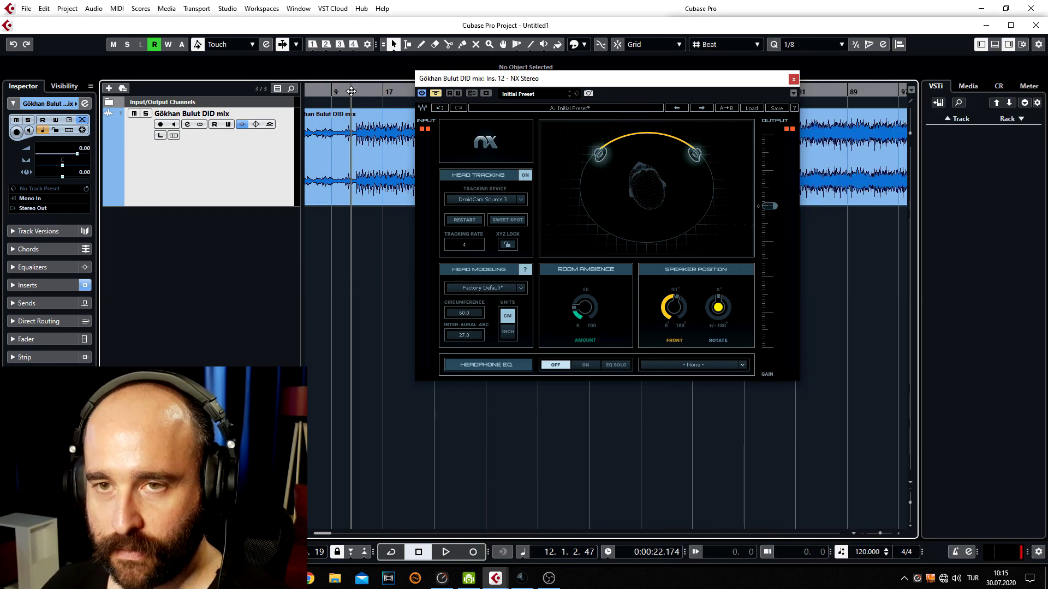
{"action": "left_click", "coordinate": [358, 92]}
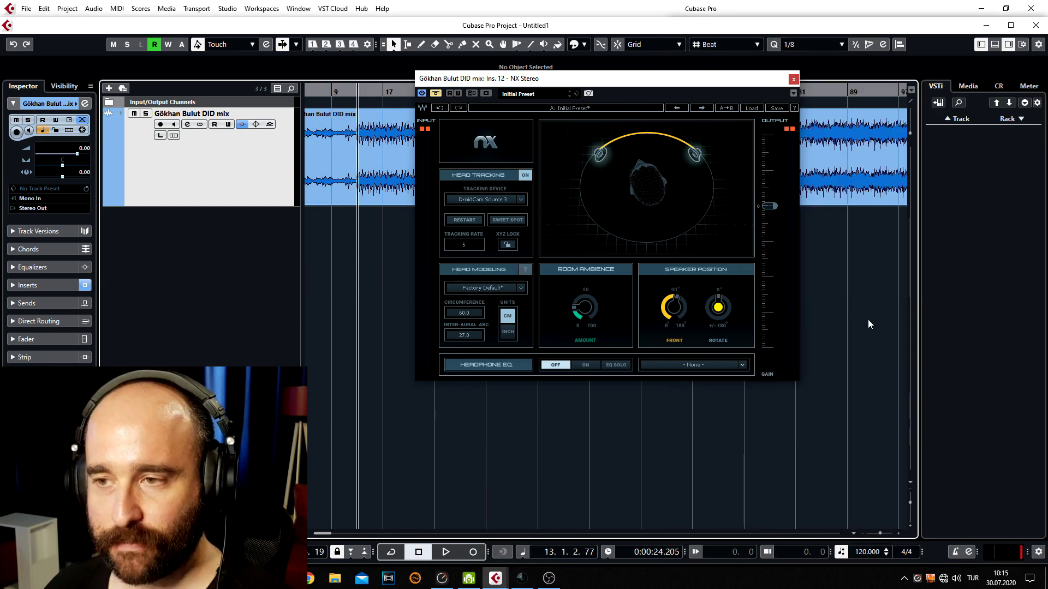
{"action": "key", "text": "F3"}
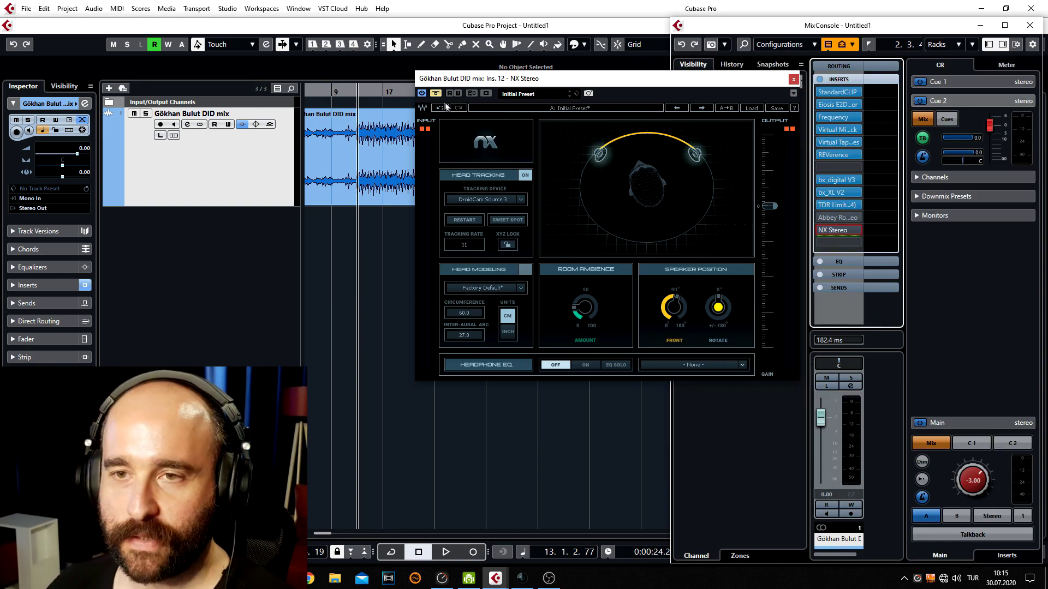
Play the mix from bar 13, take NX Stereo out of bypass during playback, and stop
{"action": "key", "text": "space"}
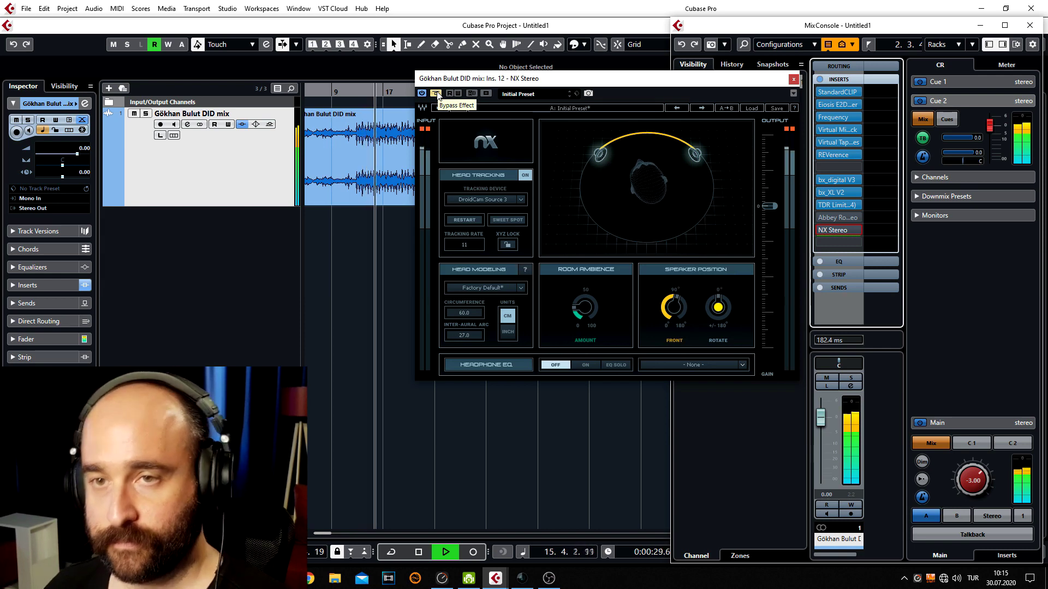
{"action": "left_click", "coordinate": [436, 94]}
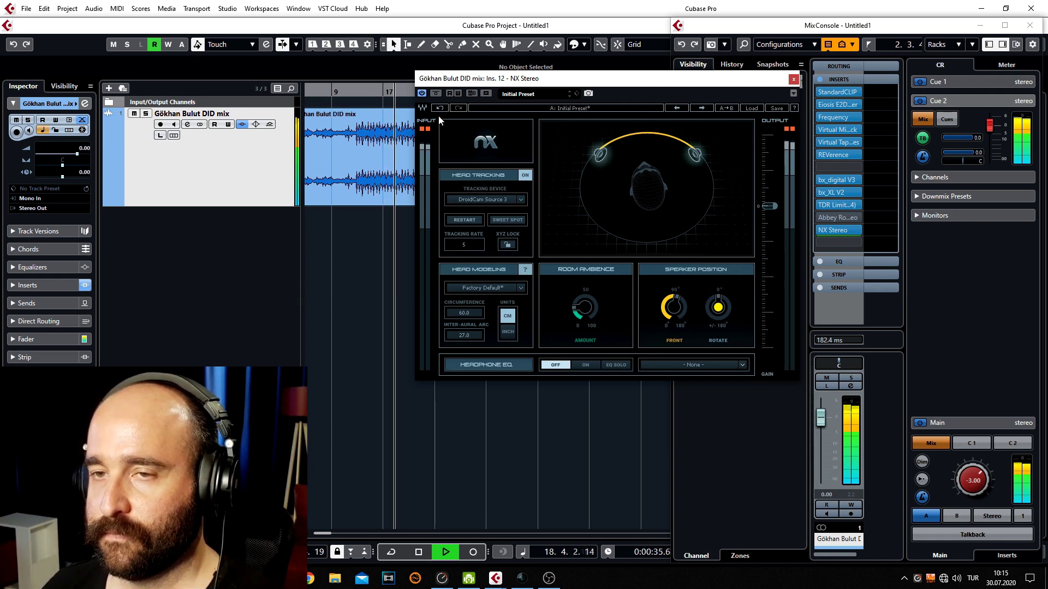
{"action": "key", "text": "space"}
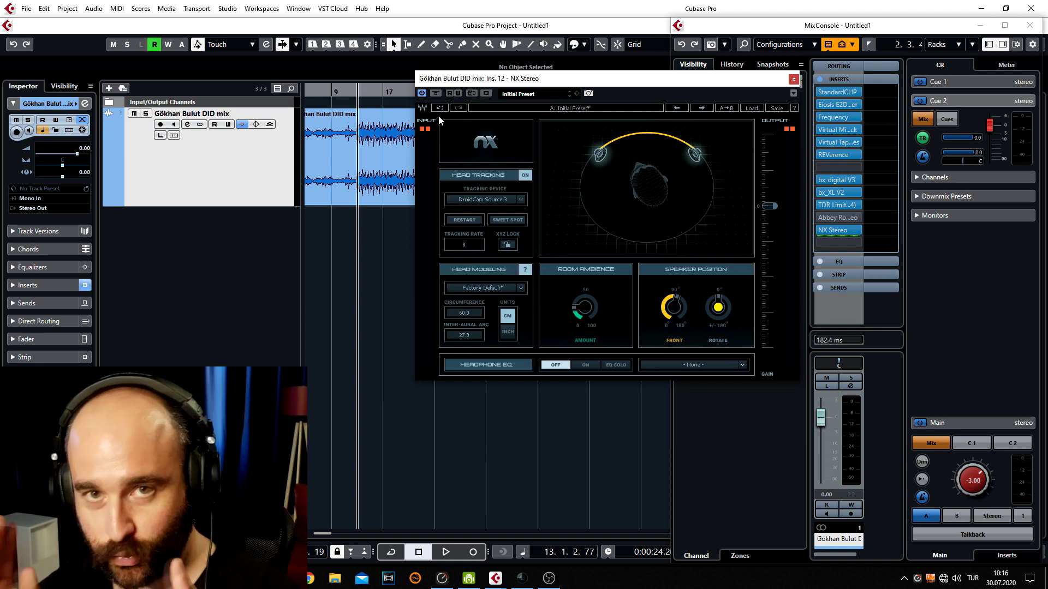
Replay the passage with NX Stereo active and reset the head-tracking sweet spot while listening
{"action": "key", "text": "space"}
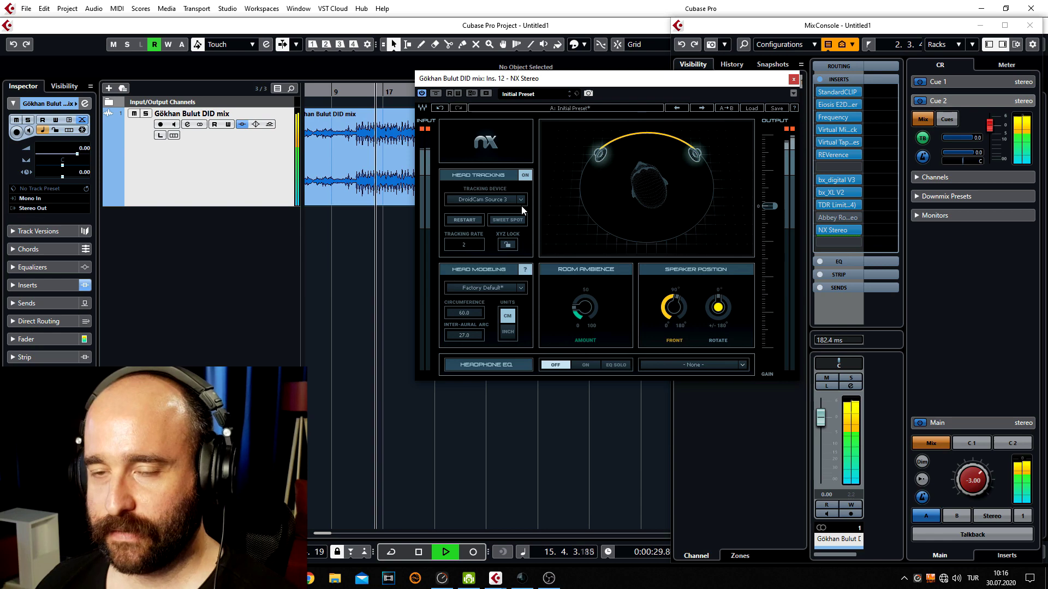
{"action": "left_click", "coordinate": [514, 218]}
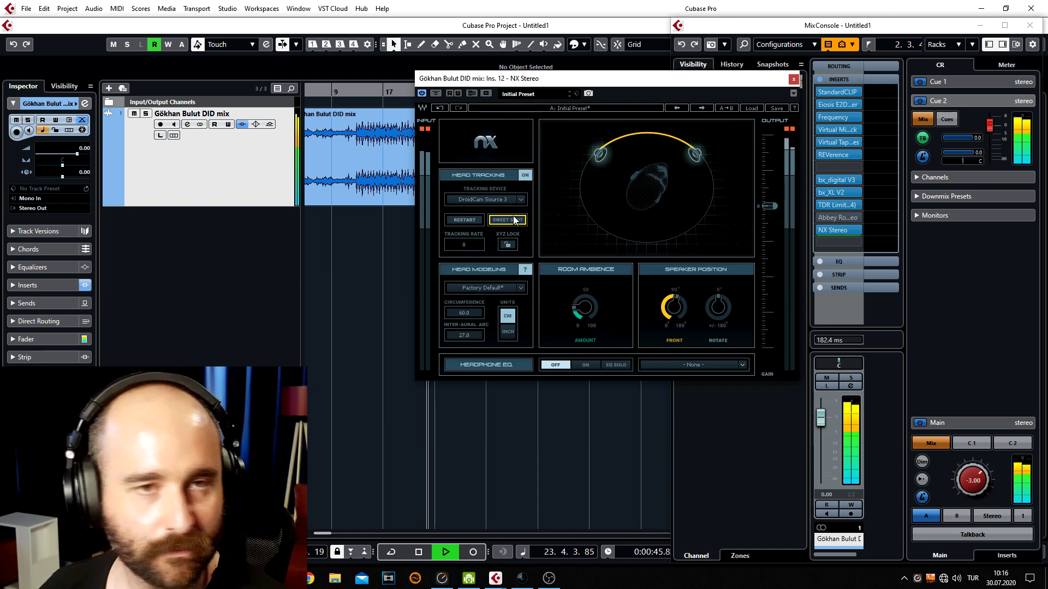
{"action": "key", "text": "space"}
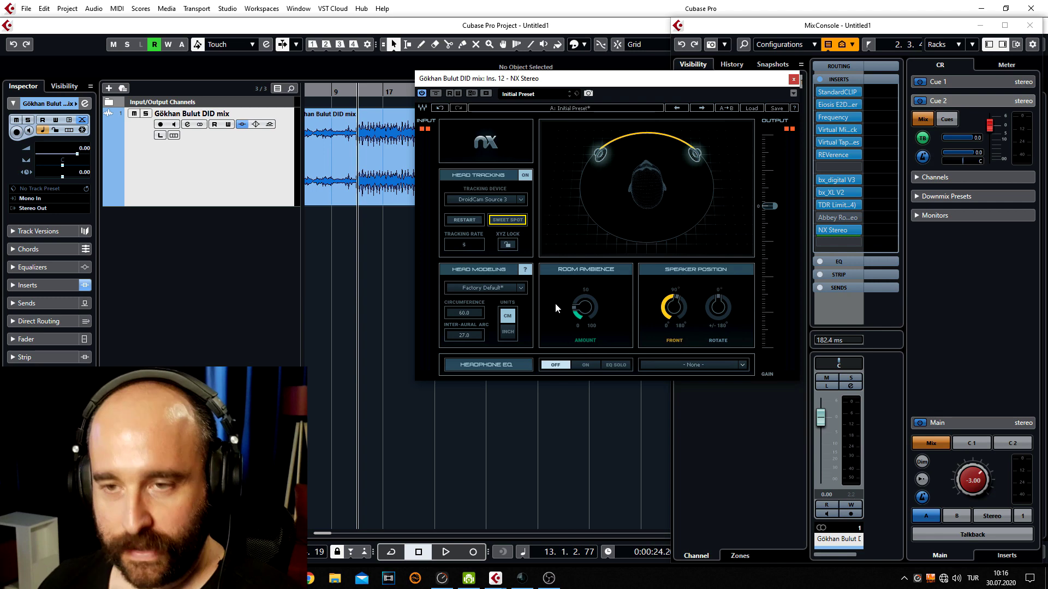
During playback, raise NX Stereo's room ambience amount to 100 and bring it back to around the middle
{"action": "key", "text": "space"}
{"action": "mouse_move", "coordinate": [583, 307]}
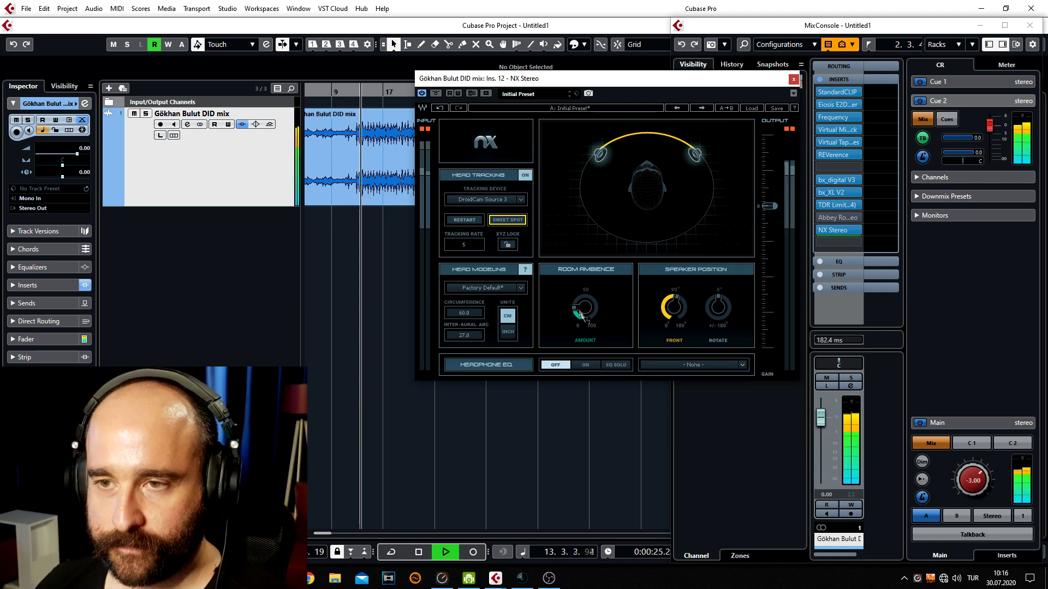
{"action": "left_click_drag", "start_coordinate": [584, 308], "coordinate": [585, 275]}
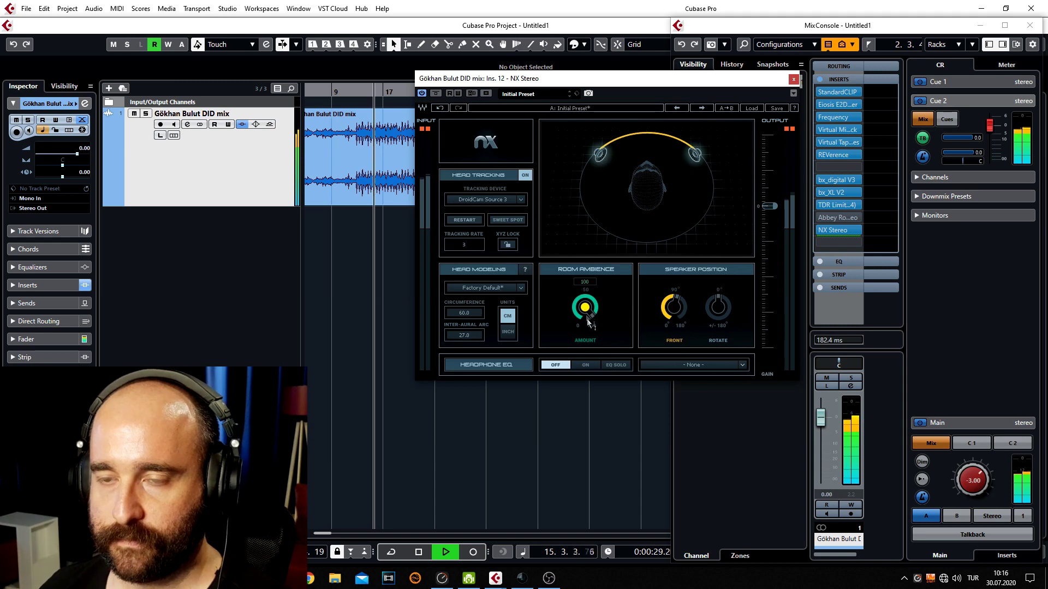
{"action": "left_click_drag", "start_coordinate": [585, 307], "coordinate": [585, 332]}
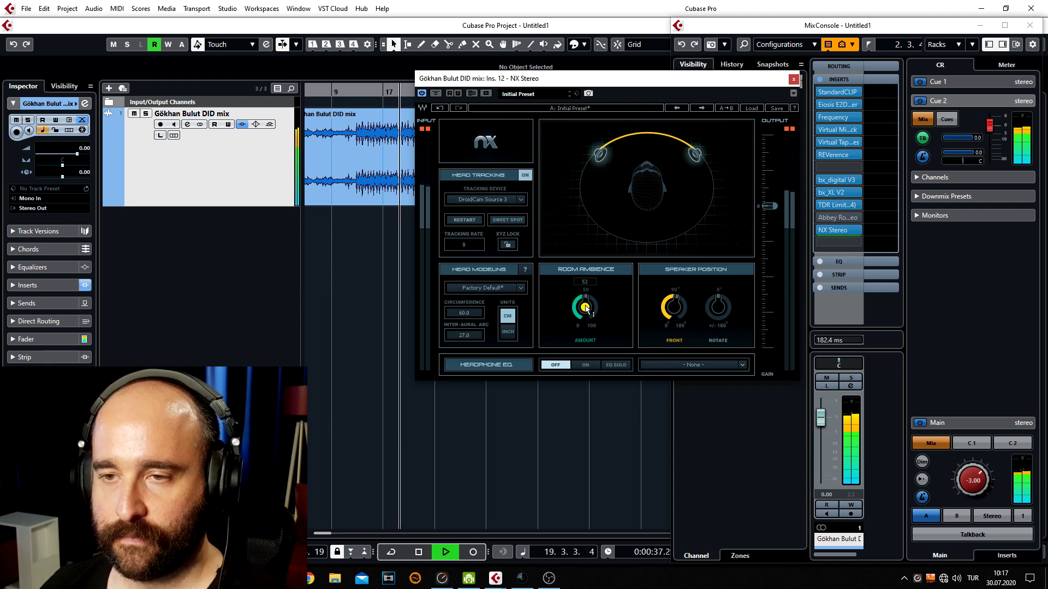
Compare the mix with NX Stereo bypassed and active, leaving it active, and stop playback
{"action": "left_click", "coordinate": [436, 94]}
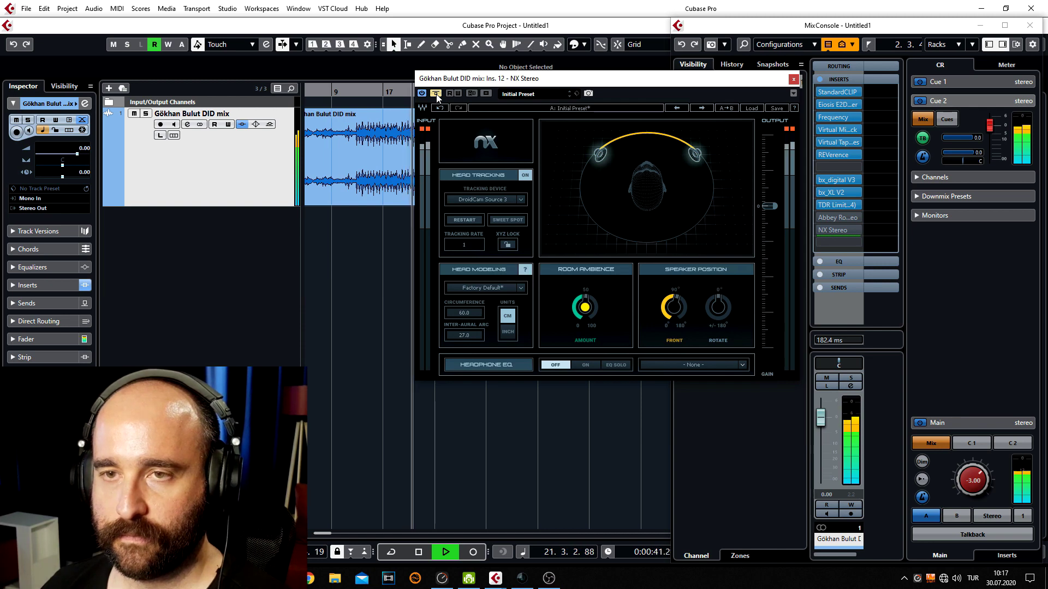
{"action": "left_click", "coordinate": [436, 94]}
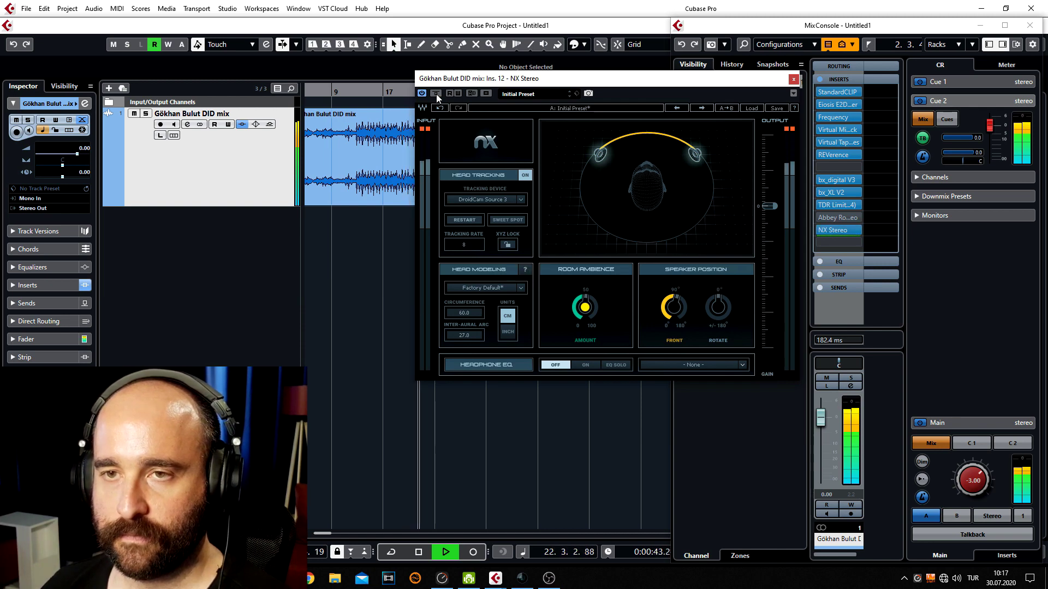
{"action": "key", "text": "space"}
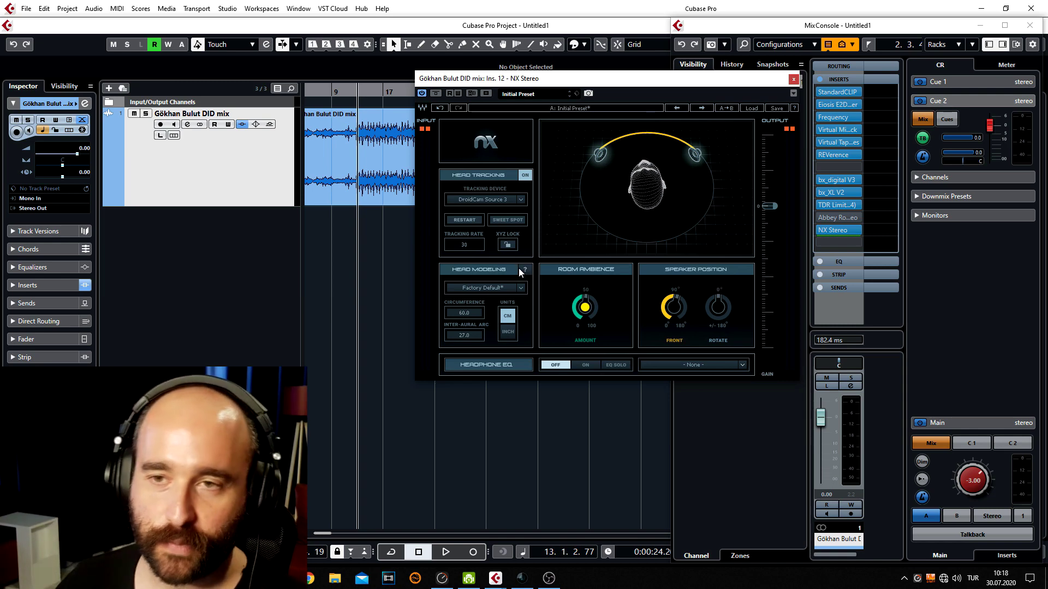
Play the mix while lowering NX Stereo's room ambience amount to a low setting and setting the front speaker position to about 96
{"action": "mouse_move", "coordinate": [675, 309]}
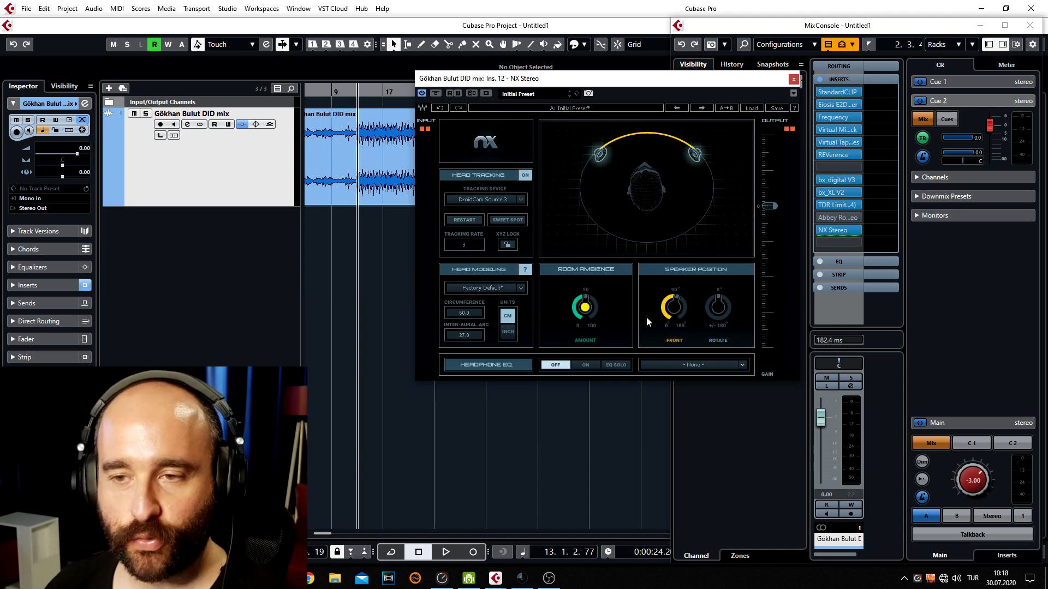
{"action": "mouse_move", "coordinate": [584, 311]}
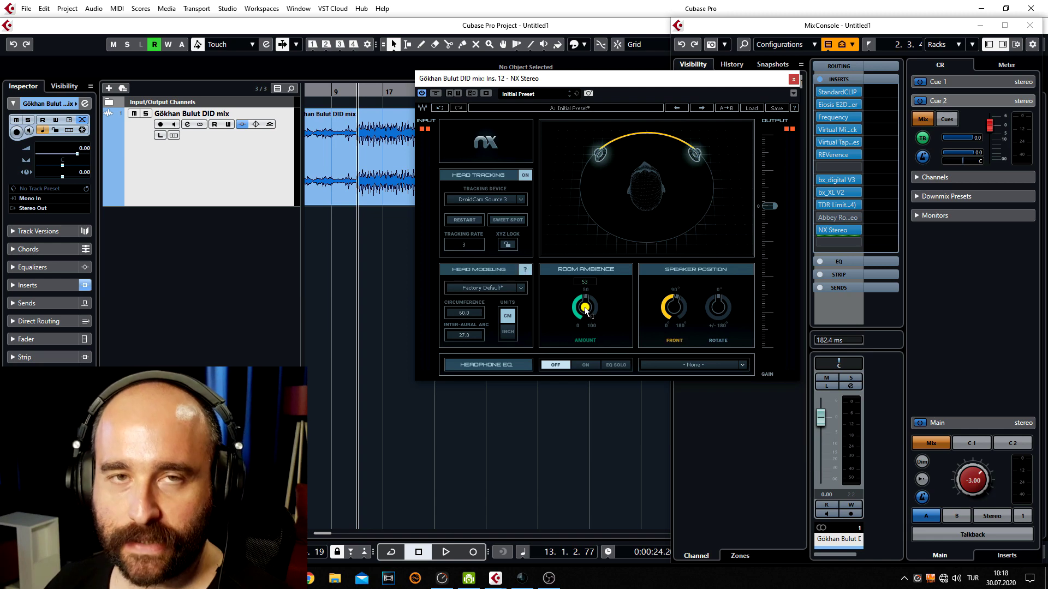
{"action": "key", "text": "space"}
{"action": "left_click_drag", "start_coordinate": [584, 308], "coordinate": [585, 334]}
{"action": "mouse_move", "coordinate": [675, 310]}
{"action": "left_mouse_down"}
{"action": "mouse_move", "coordinate": [675, 290]}
{"action": "mouse_move", "coordinate": [675, 328]}
{"action": "mouse_move", "coordinate": [675, 315]}
{"action": "left_mouse_up"}
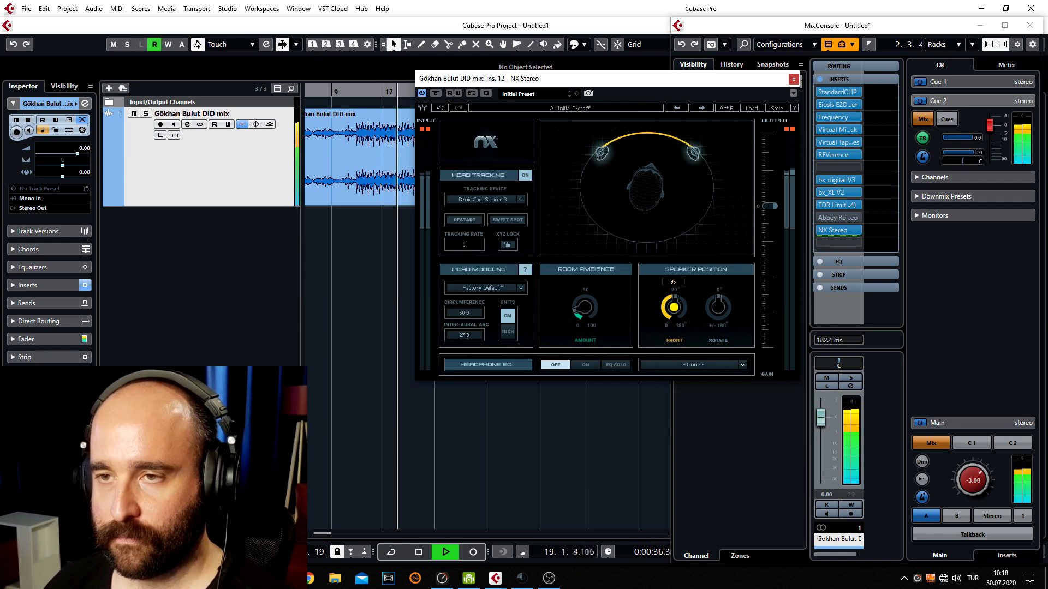
Reset the head-tracking sweet spot in NX Stereo, keep listening, and stop playback
{"action": "left_click", "coordinate": [512, 221]}
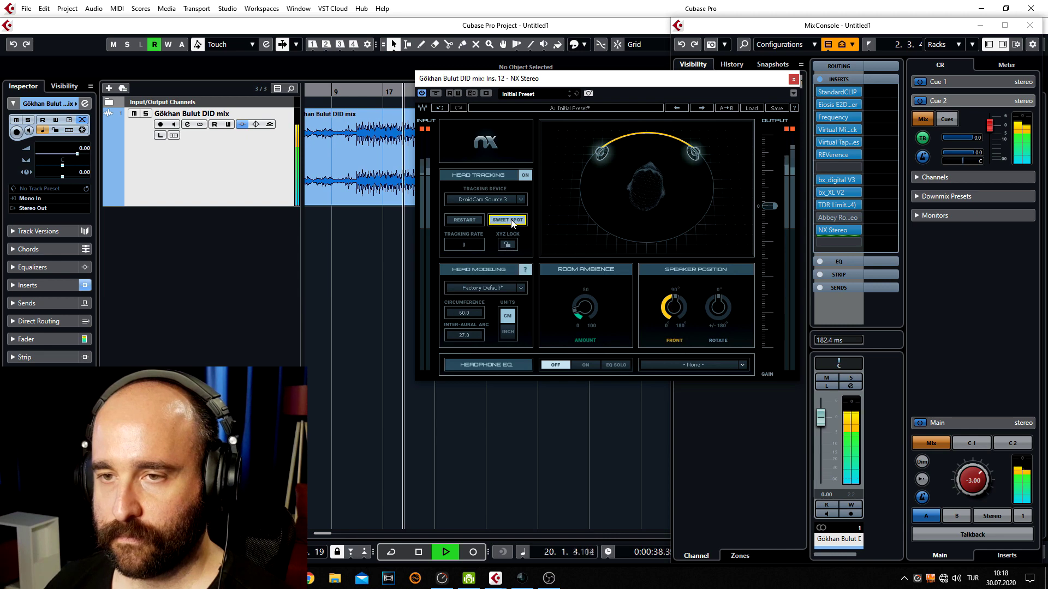
{"action": "mouse_move", "coordinate": [674, 316]}
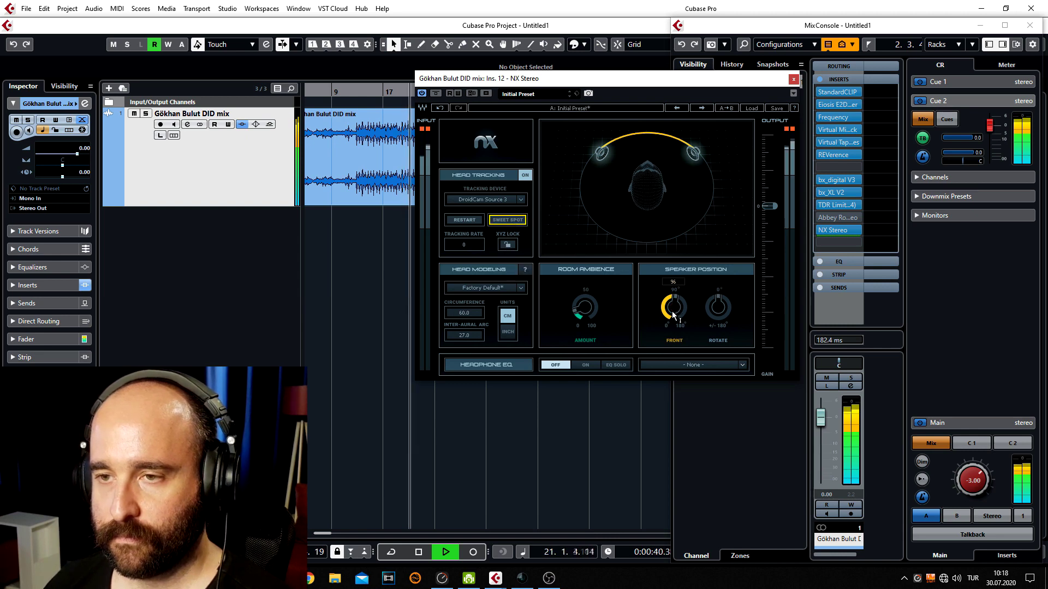
{"action": "key", "text": "space"}
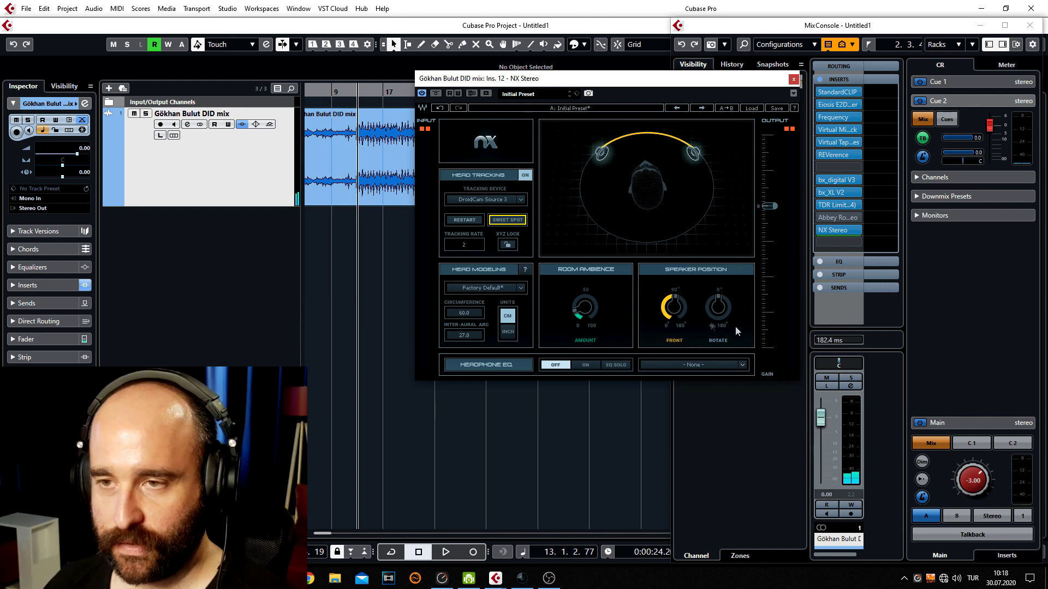
Audition the mix with the speaker position rotated to about -89° and to the opposite side, and return the rotation to 0°
{"action": "mouse_move", "coordinate": [715, 315]}
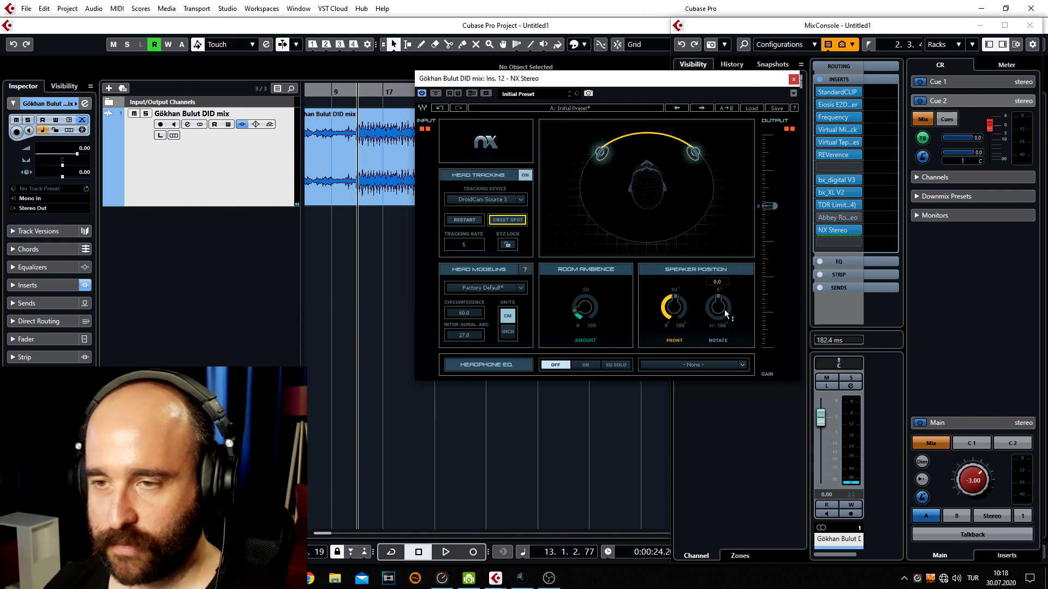
{"action": "key", "text": "space"}
{"action": "left_click_drag", "start_coordinate": [714, 314], "coordinate": [714, 368]}
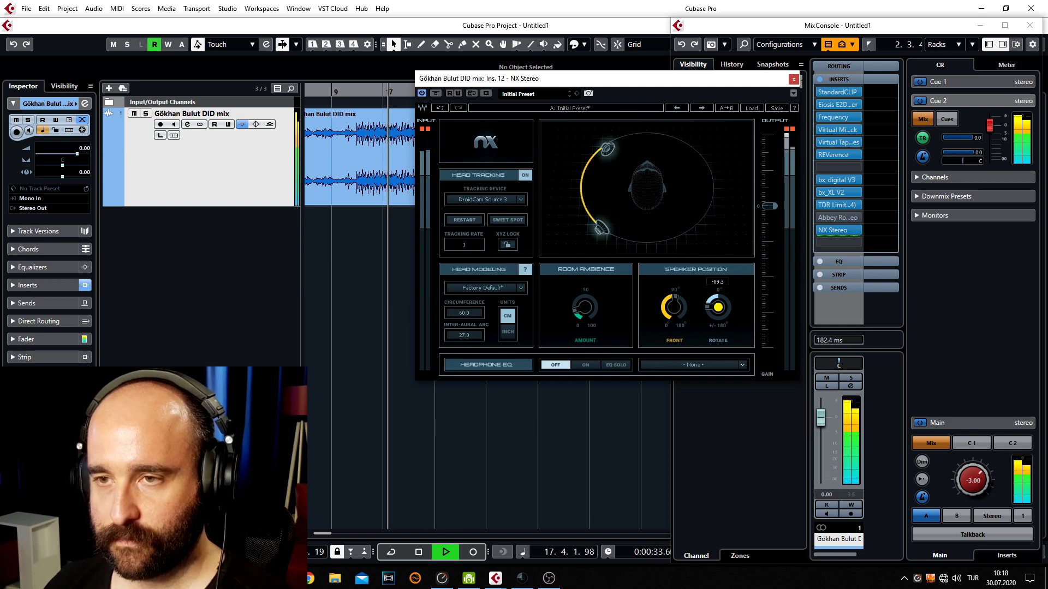
{"action": "key", "text": "space"}
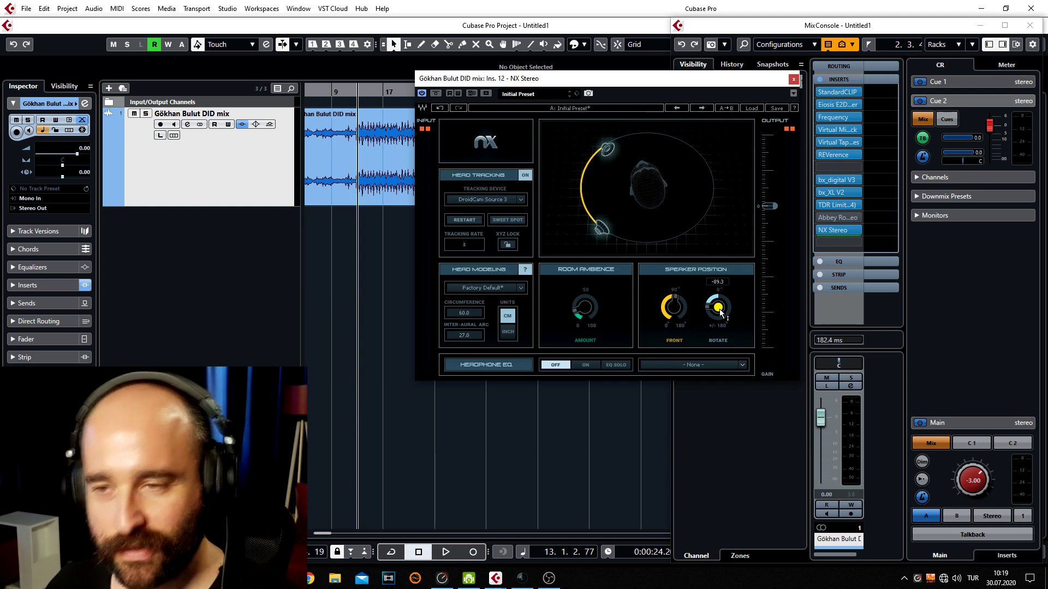
{"action": "key", "text": "space"}
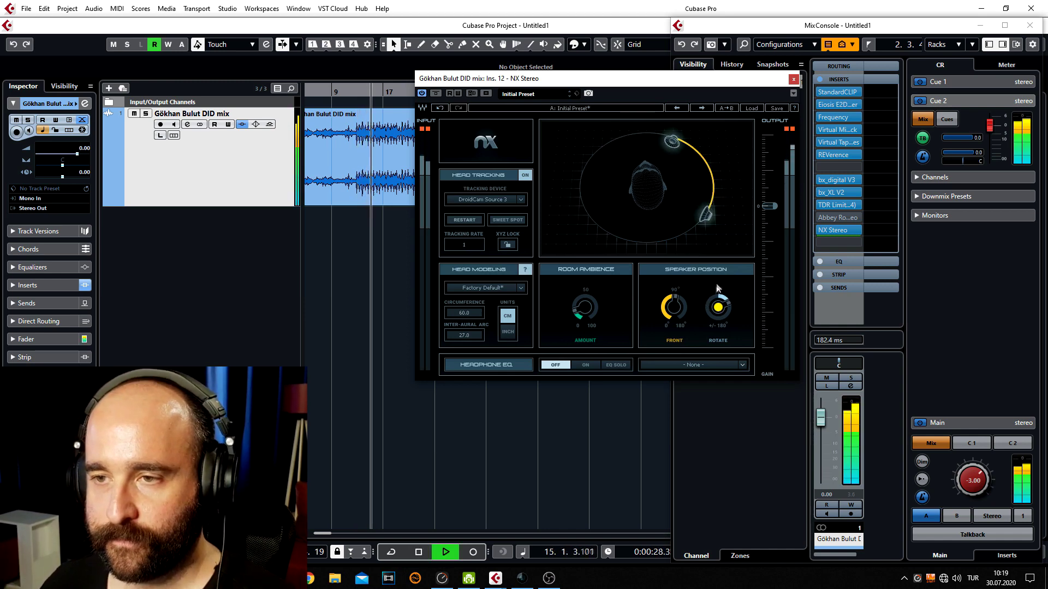
{"action": "left_click", "coordinate": [718, 307]}
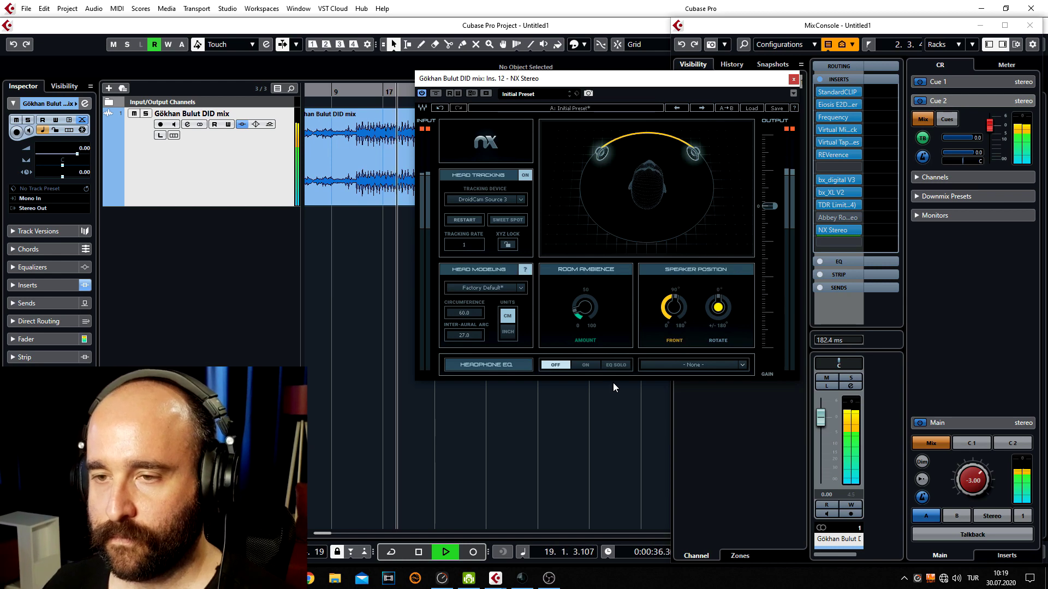
Stop playback and review the headphone models offered for the headphone EQ, leaving it set to None
{"action": "left_click", "coordinate": [744, 364]}
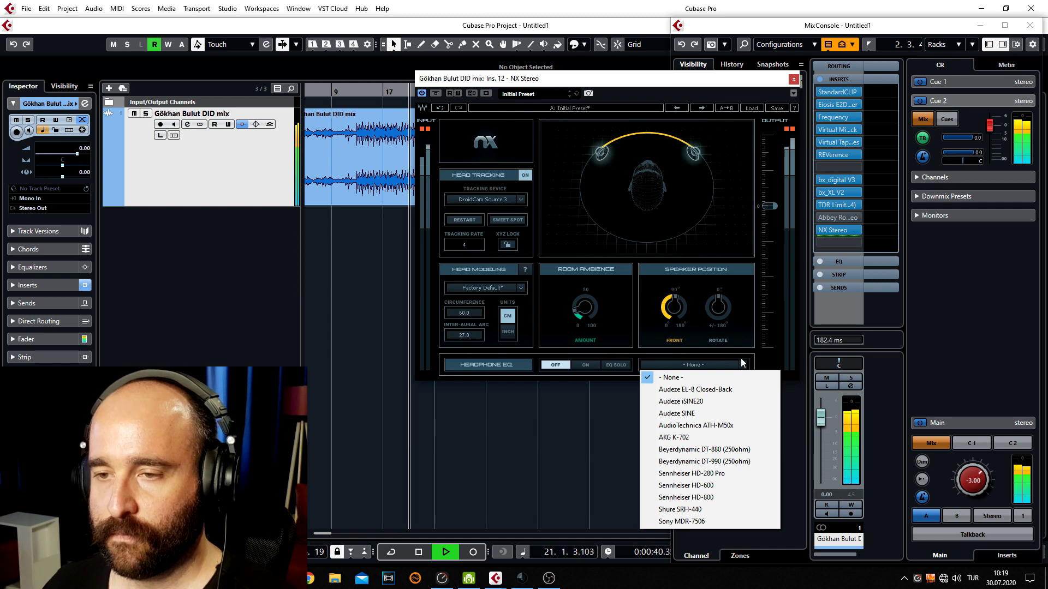
{"action": "left_click", "coordinate": [758, 348]}
{"action": "key", "text": "space"}
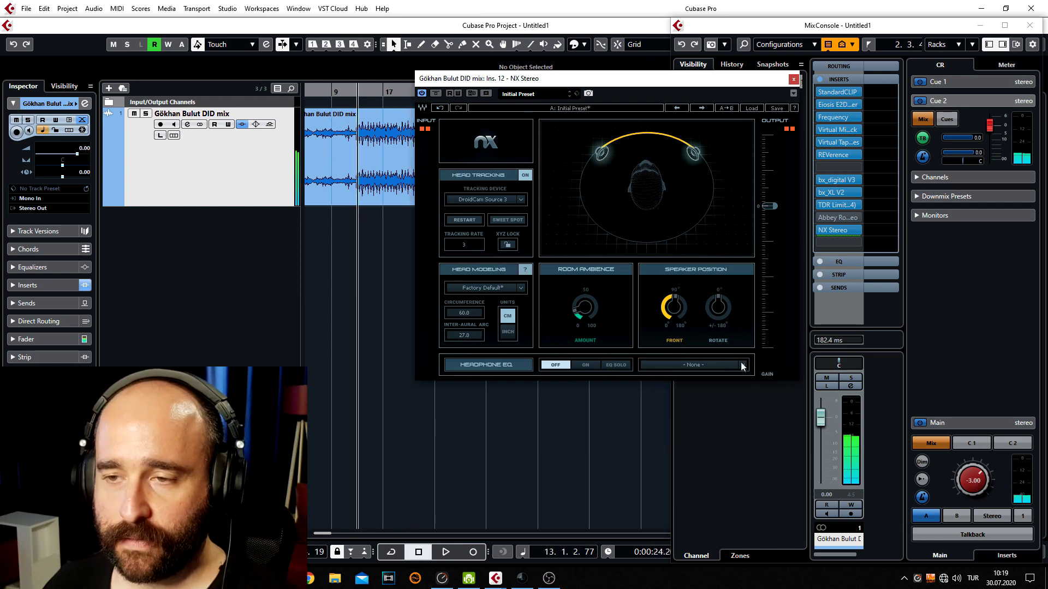
{"action": "left_click", "coordinate": [743, 365]}
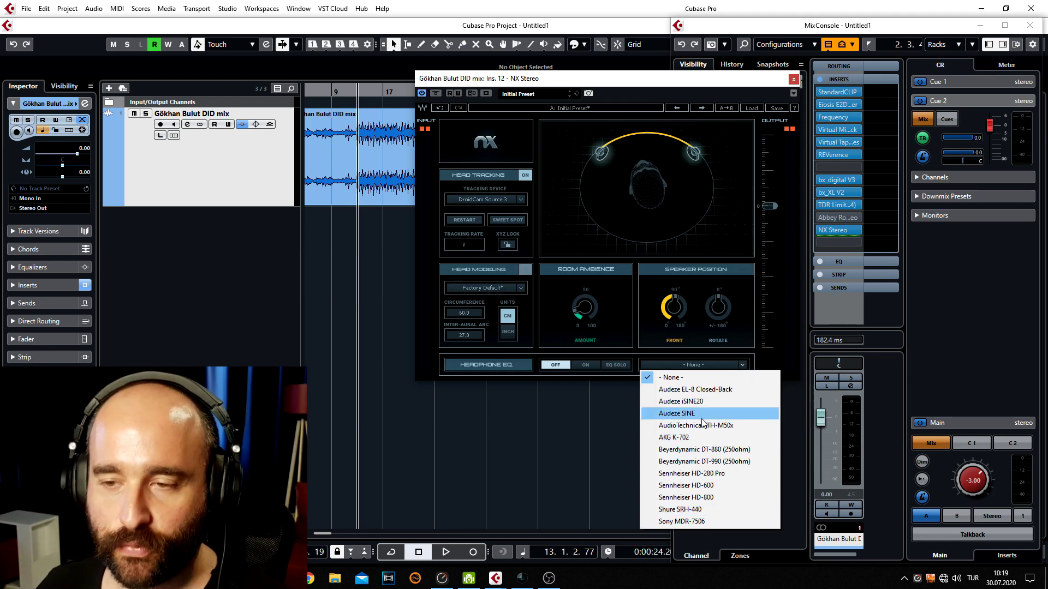
{"action": "left_click", "coordinate": [751, 325]}
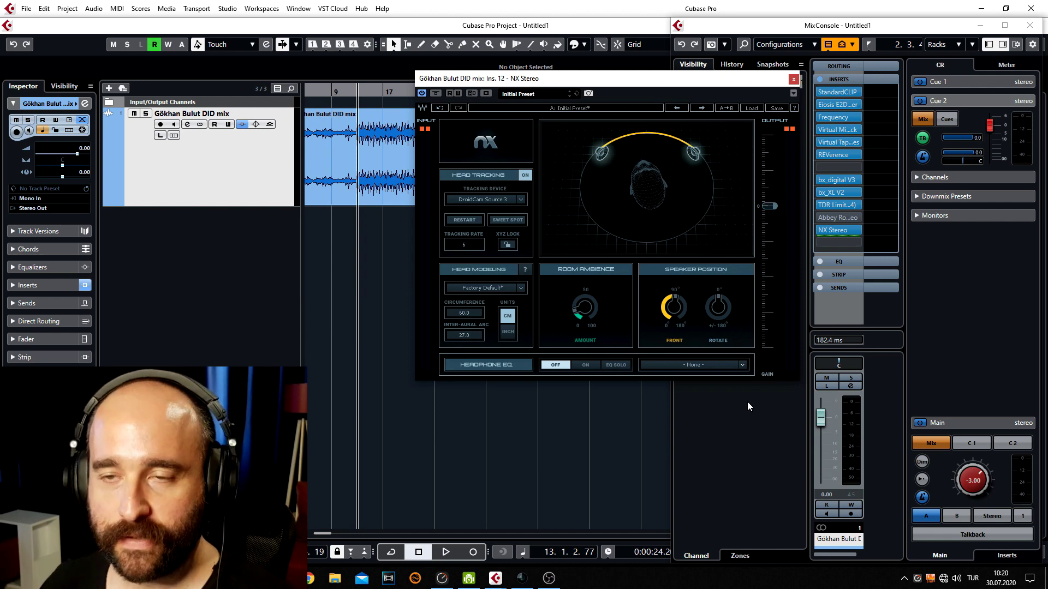
Close NX Stereo, bring up Abbey Road Studio 3, and rotate its studio view during playback before returning it to 0°
{"action": "left_click", "coordinate": [794, 80]}
{"action": "left_click", "coordinate": [837, 217]}
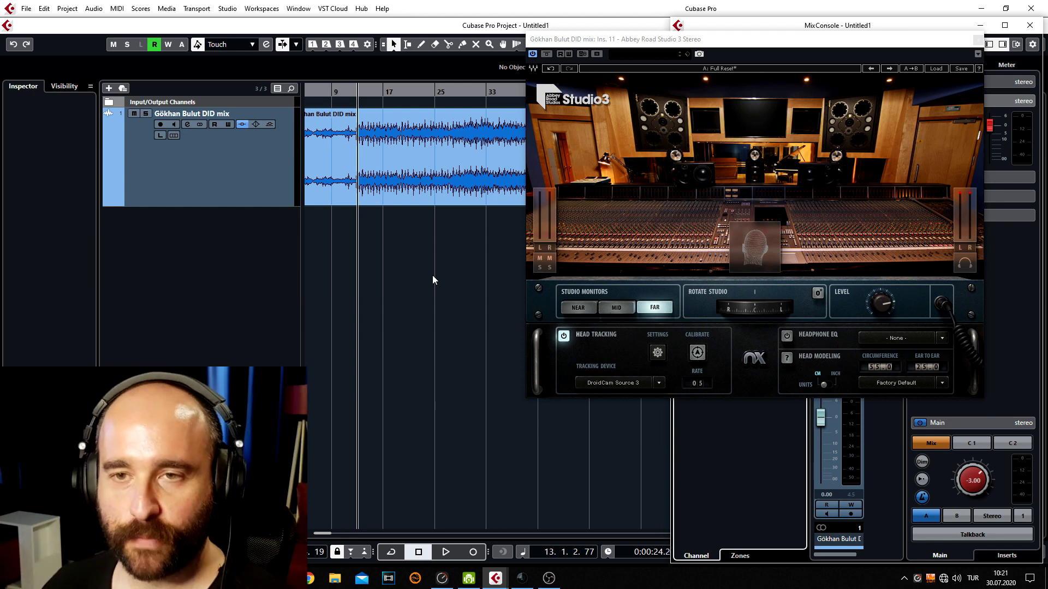
{"action": "key", "text": "space"}
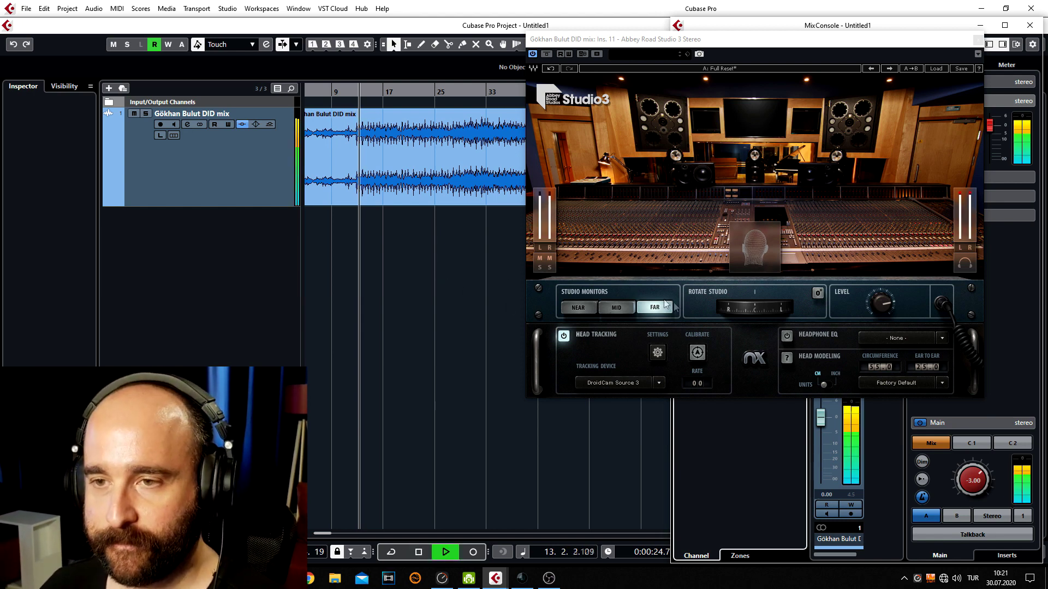
{"action": "left_click_drag", "start_coordinate": [763, 312], "coordinate": [704, 312]}
{"action": "left_click", "coordinate": [817, 293]}
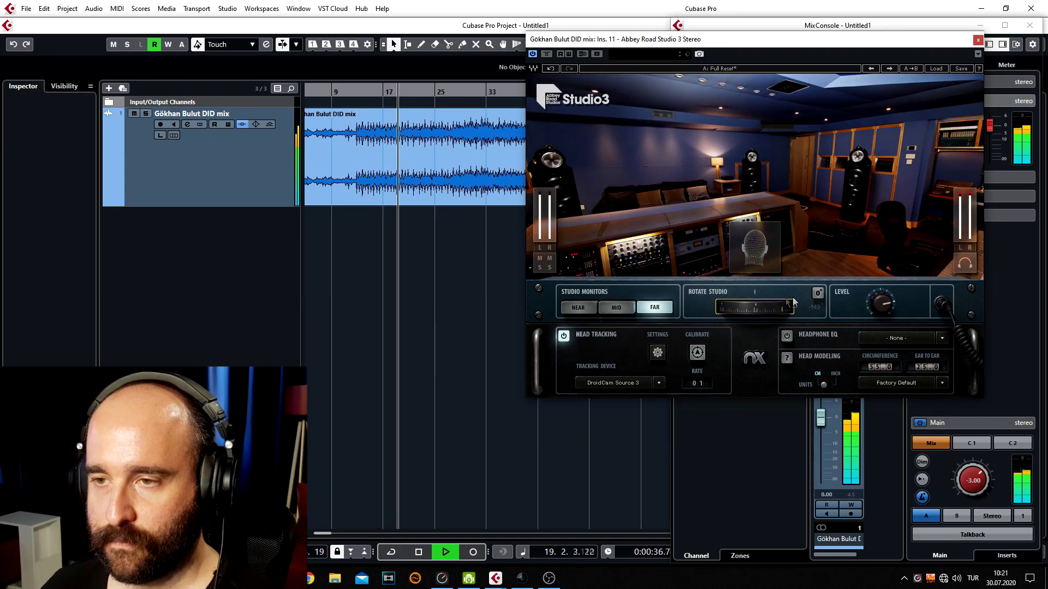
{"action": "key", "text": "space"}
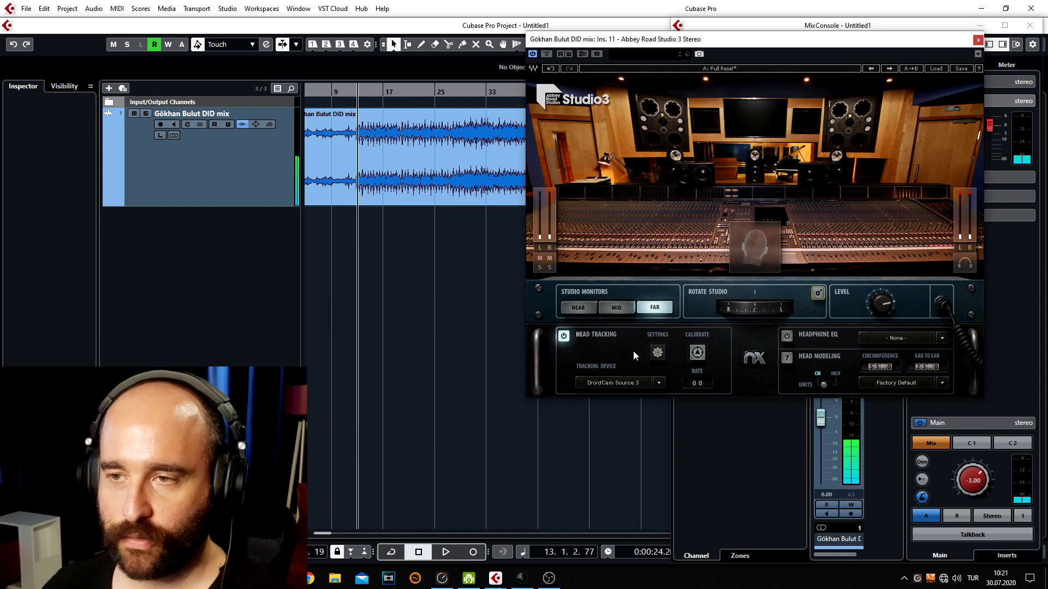
Set the head modeling circumference to 60 cm and the ear-to-ear measurement to 17 cm in Abbey Road Studio 3
{"action": "left_click", "coordinate": [885, 367]}
{"action": "type", "text": "60"}
{"action": "key", "text": "Return"}
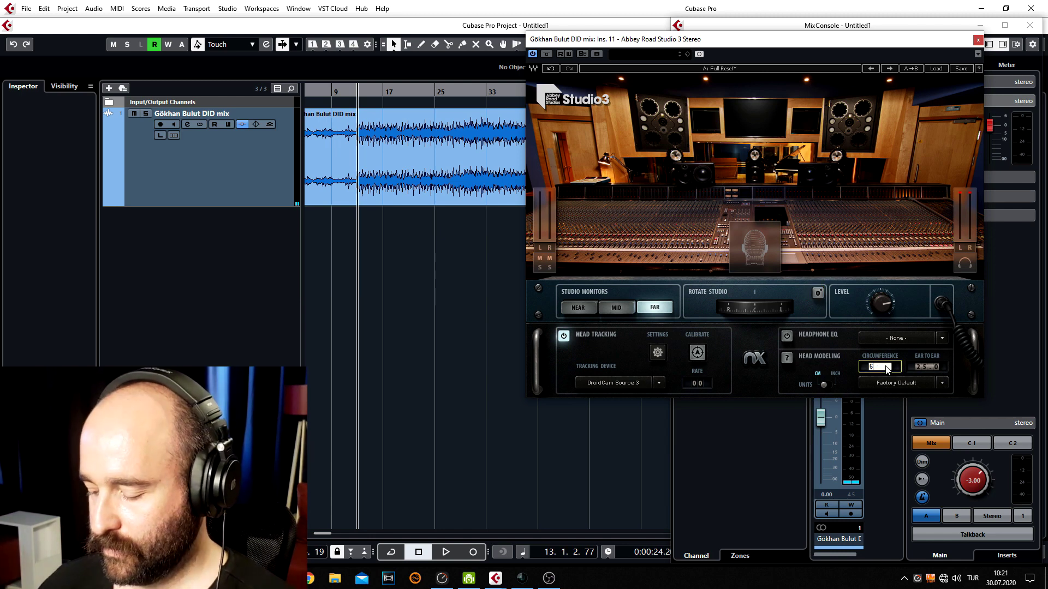
{"action": "left_click", "coordinate": [937, 370]}
{"action": "type", "text": "17"}
{"action": "key", "text": "Return"}
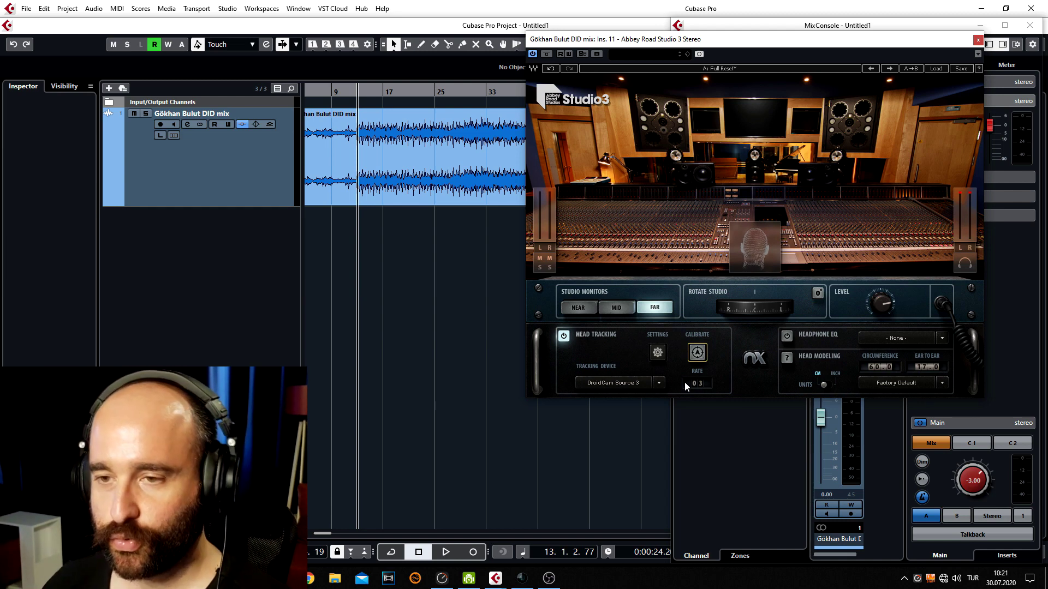
Check the camera tracker in the head-tracking settings, and try rotating the studio to about -70° and back to 0°
{"action": "left_click", "coordinate": [657, 353]}
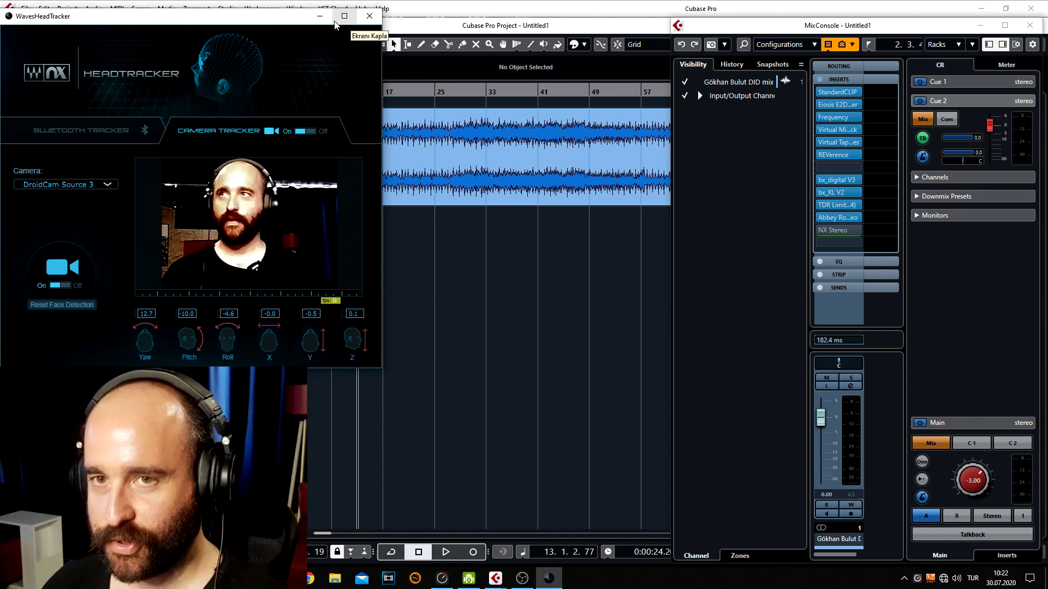
{"action": "left_click", "coordinate": [769, 333]}
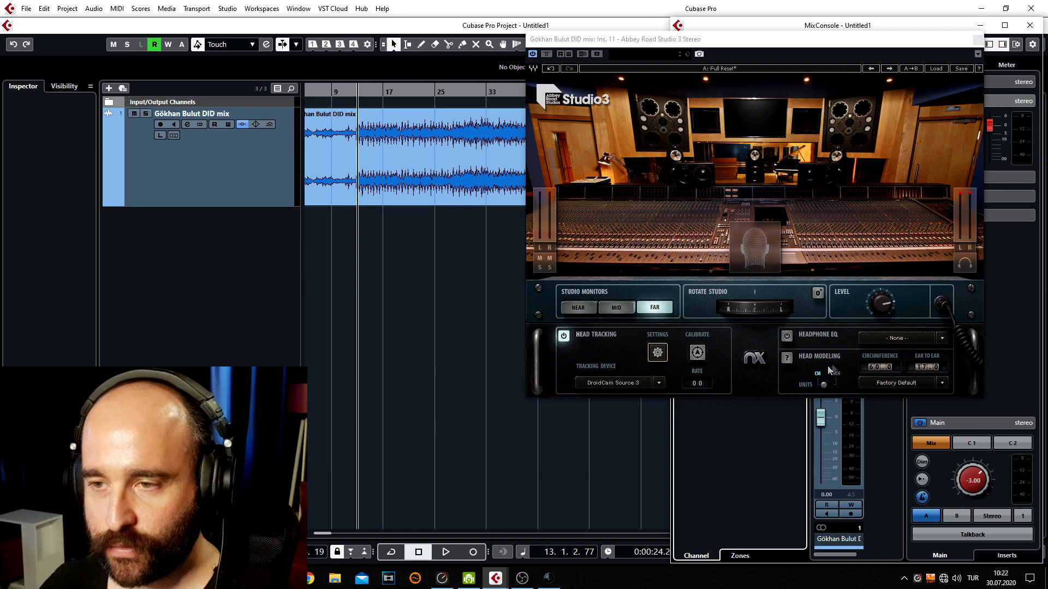
{"action": "left_click_drag", "start_coordinate": [751, 312], "coordinate": [699, 313]}
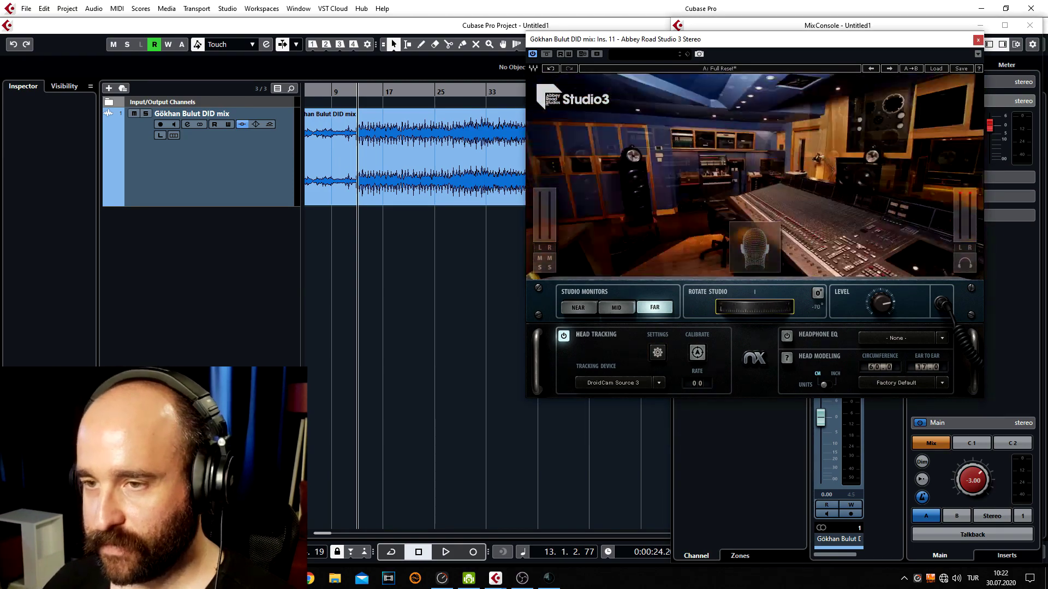
{"action": "left_click", "coordinate": [818, 293]}
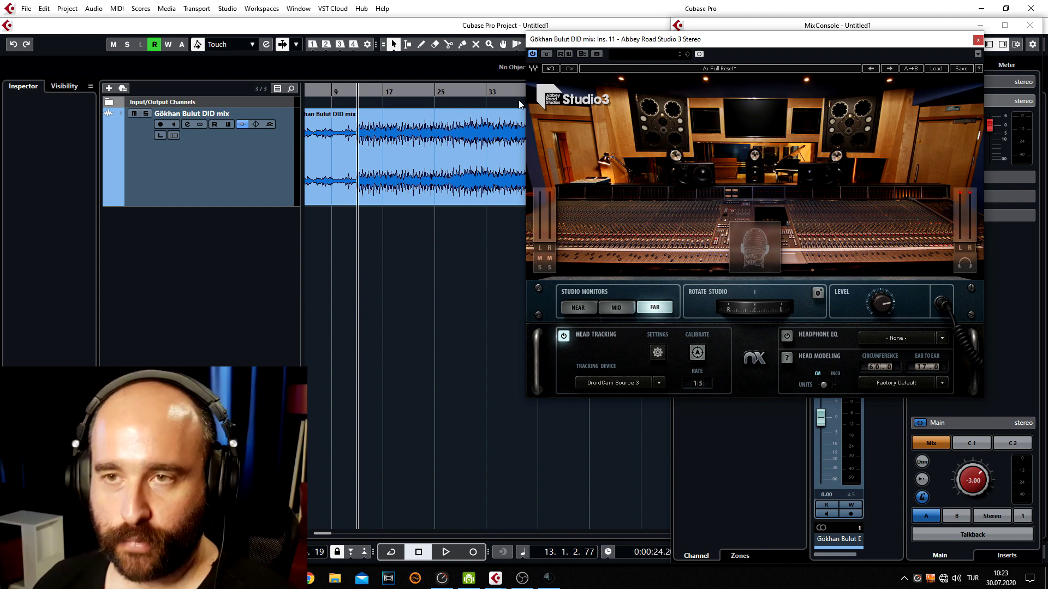
Play the mix through Abbey Road Studio 3, compare it bypassed, and set the ear-to-ear measurement to 27 cm
{"action": "key", "text": "space"}
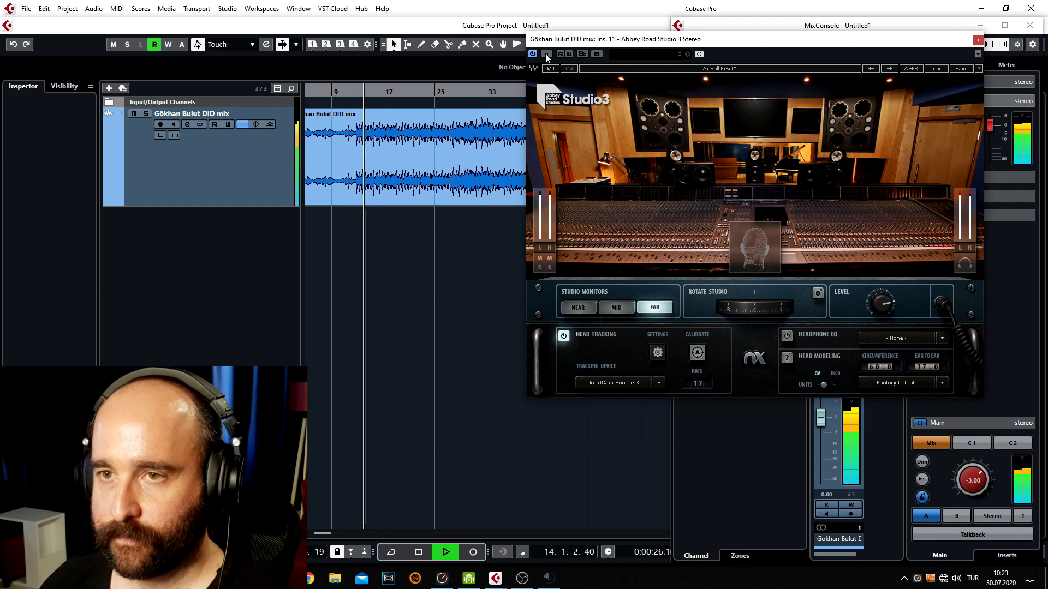
{"action": "left_click_drag", "start_coordinate": [658, 40], "coordinate": [617, 44]}
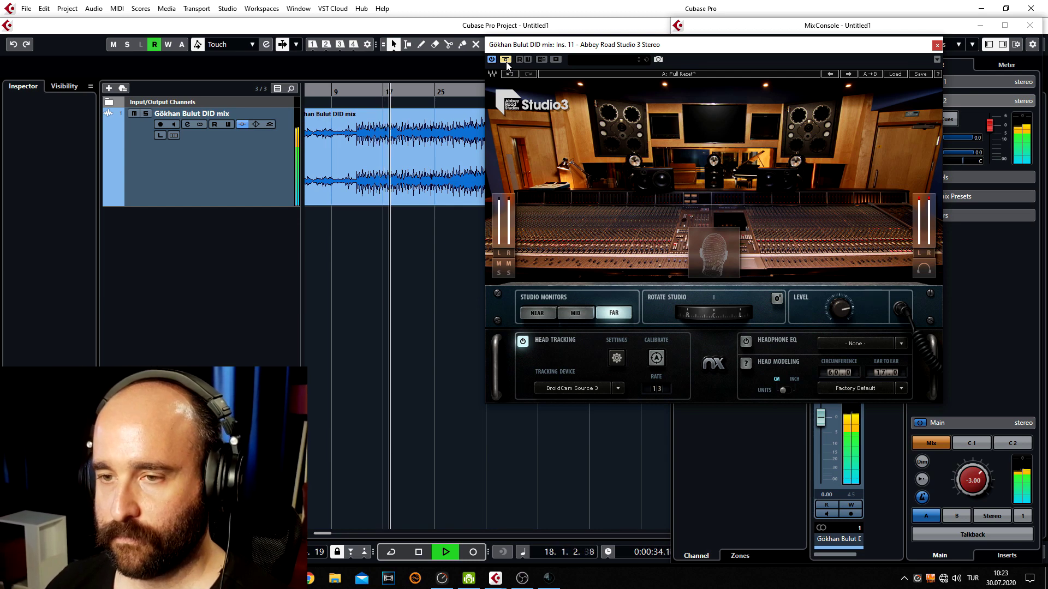
{"action": "left_click", "coordinate": [881, 376]}
{"action": "type", "text": "2"}
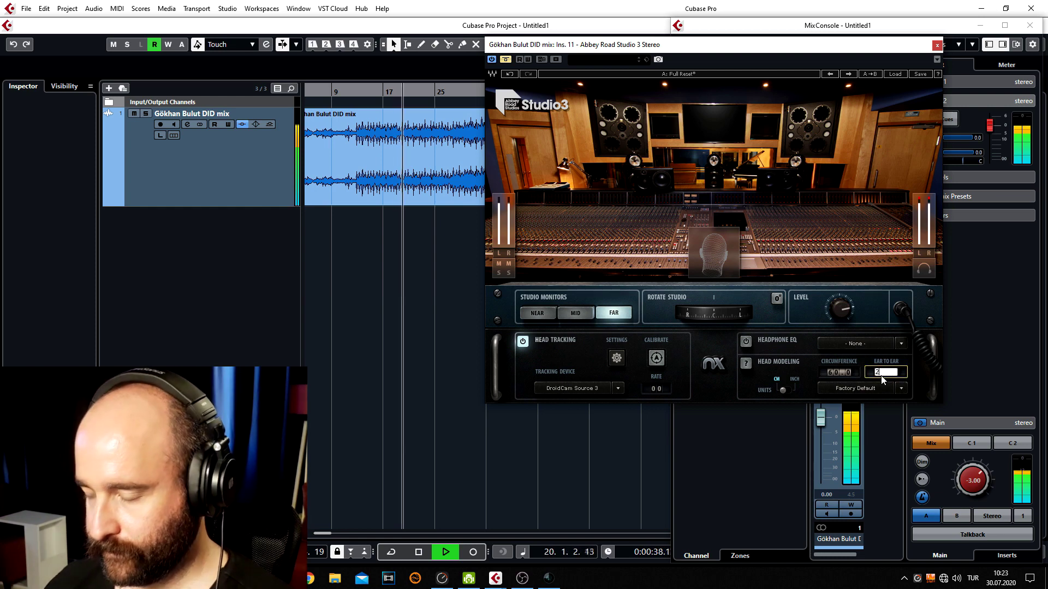
{"action": "type", "text": "7"}
{"action": "key", "text": "Return"}
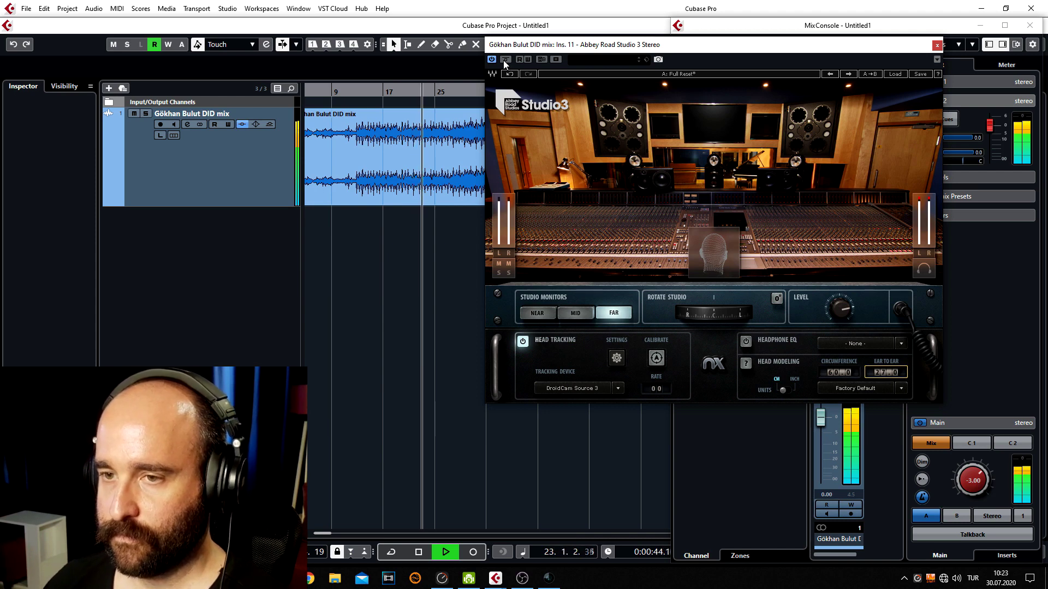
Switch the studio monitors to Mid, compare with the plug-in bypassed, and recalibrate head tracking during playback
{"action": "left_click", "coordinate": [576, 314]}
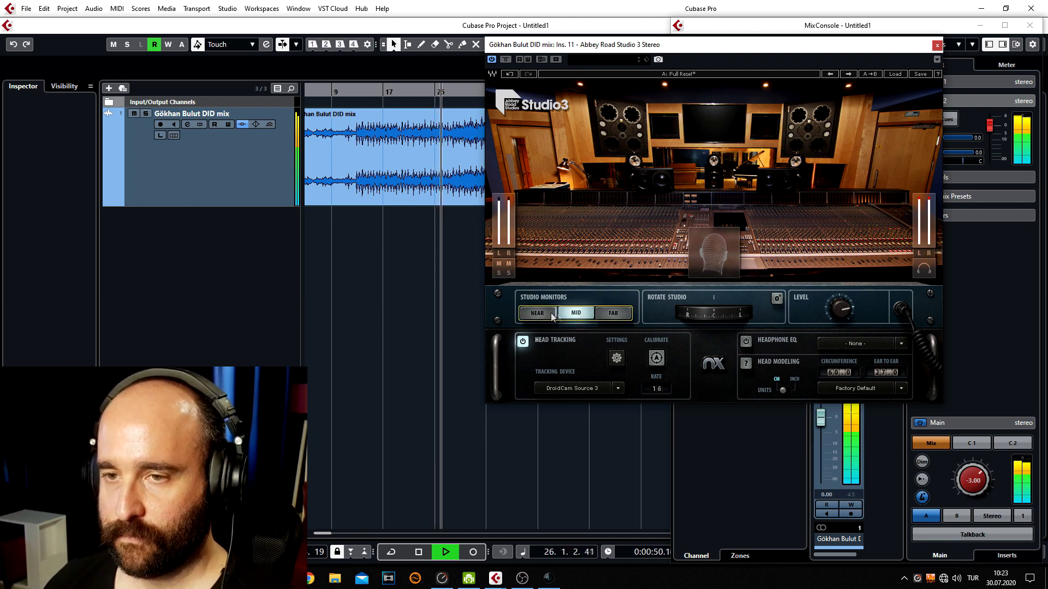
{"action": "left_click", "coordinate": [506, 60]}
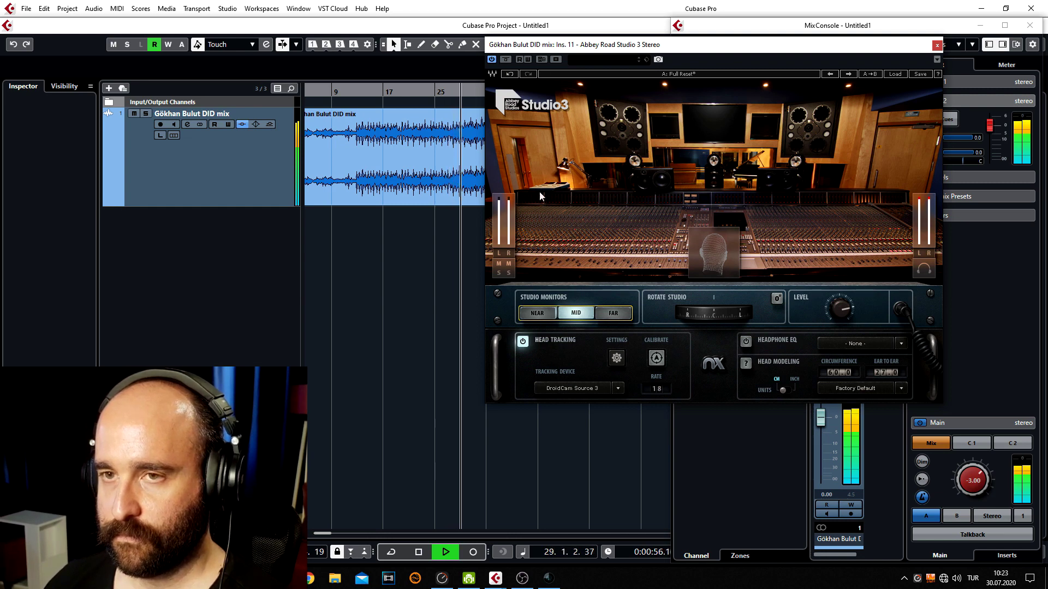
{"action": "left_click", "coordinate": [660, 358]}
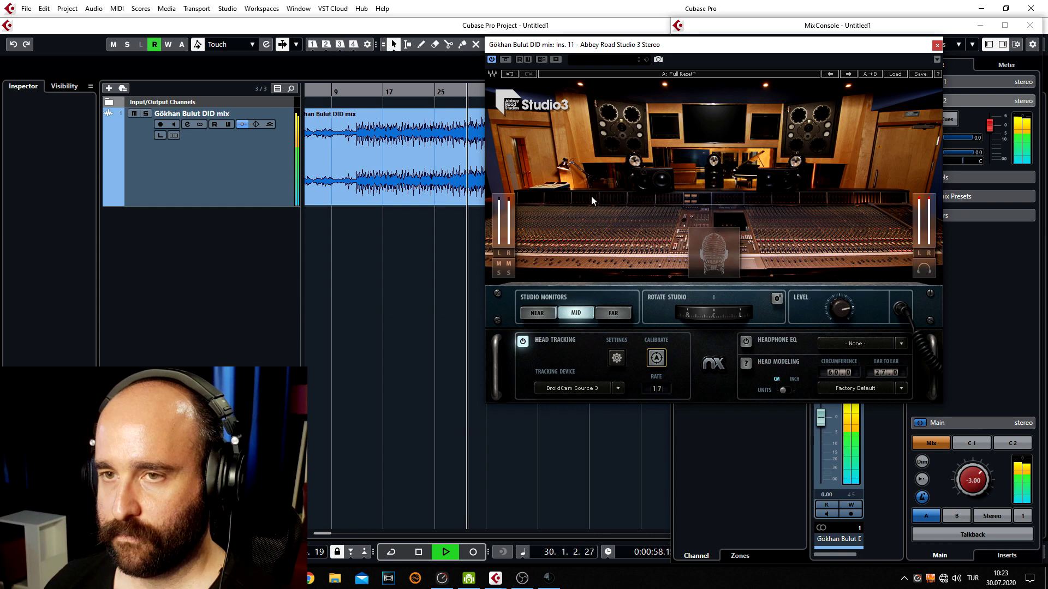
Switch the studio monitors to Near, compare the mix with the plug-in bypassed and active, and stop playback
{"action": "left_click", "coordinate": [541, 313]}
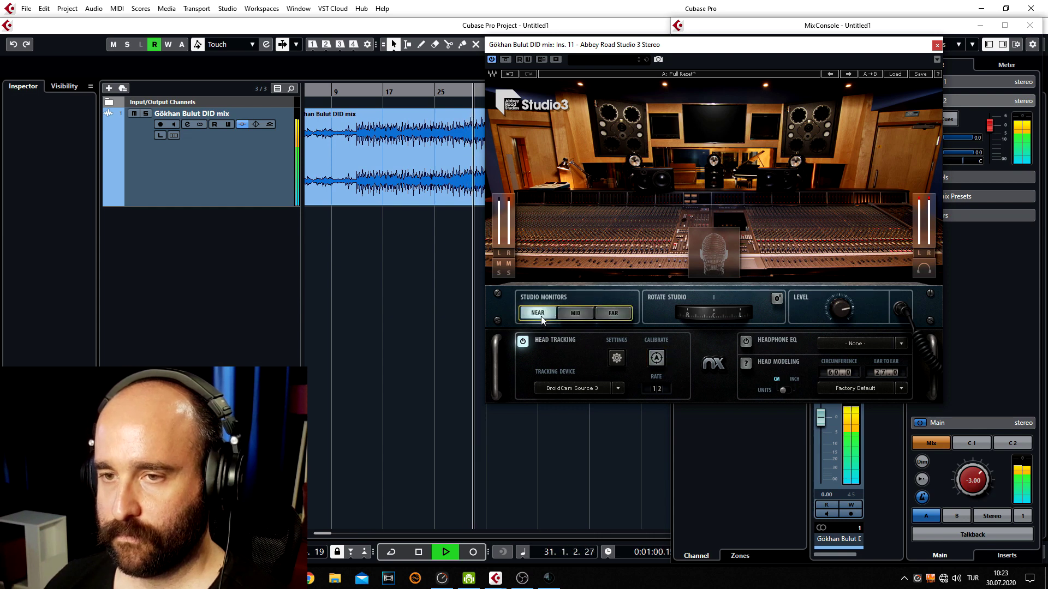
{"action": "left_click", "coordinate": [505, 61]}
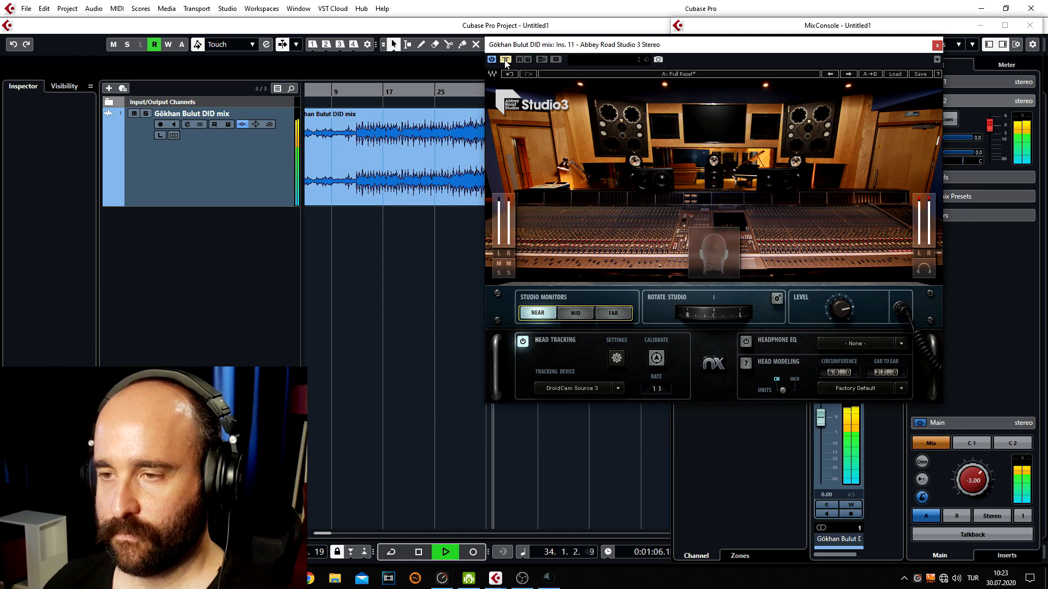
{"action": "left_click", "coordinate": [505, 60]}
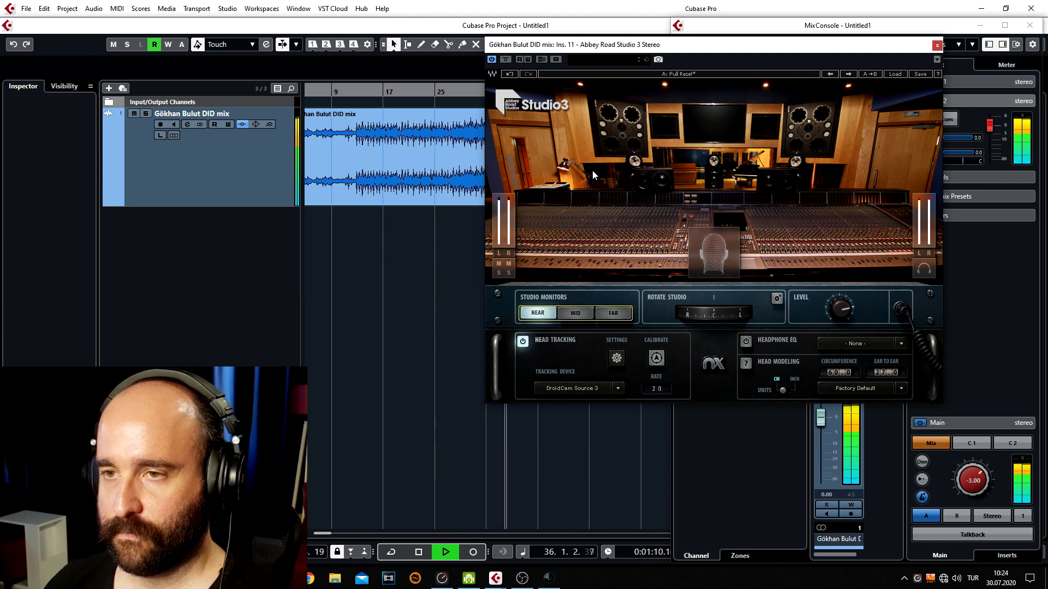
{"action": "key", "text": "space"}
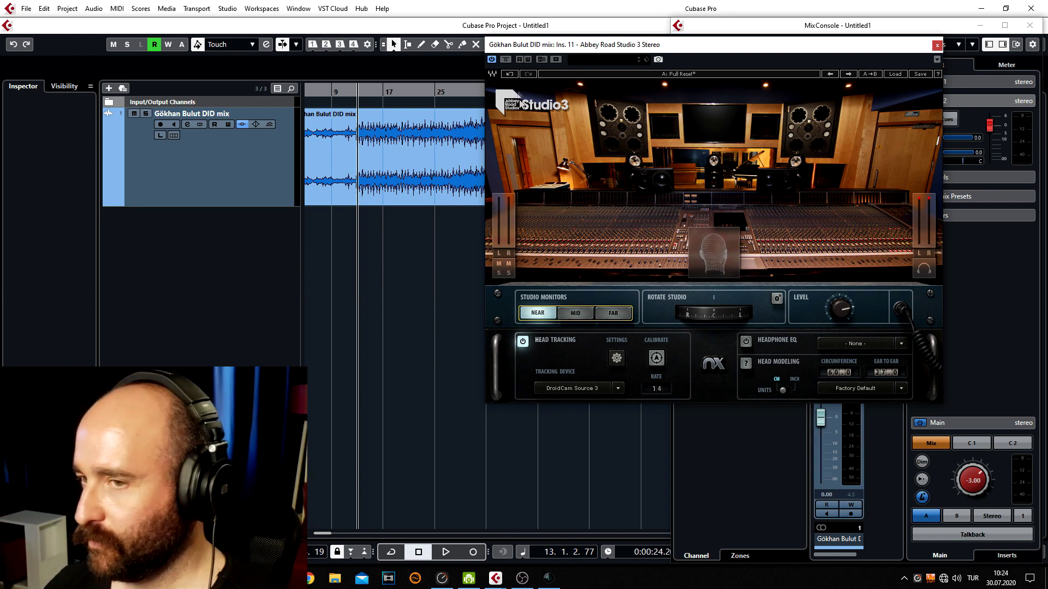
Set the studio monitors back to Far, replay the passage from bar 13, stop it, and close the MixConsole window
{"action": "left_click", "coordinate": [603, 315]}
{"action": "key", "text": "space"}
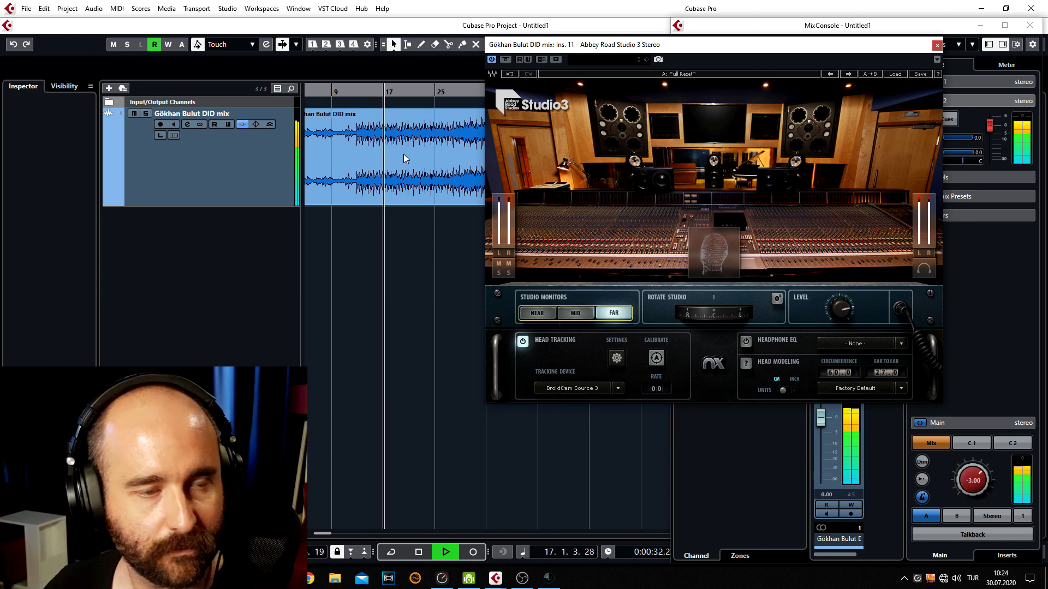
{"action": "key", "text": "space"}
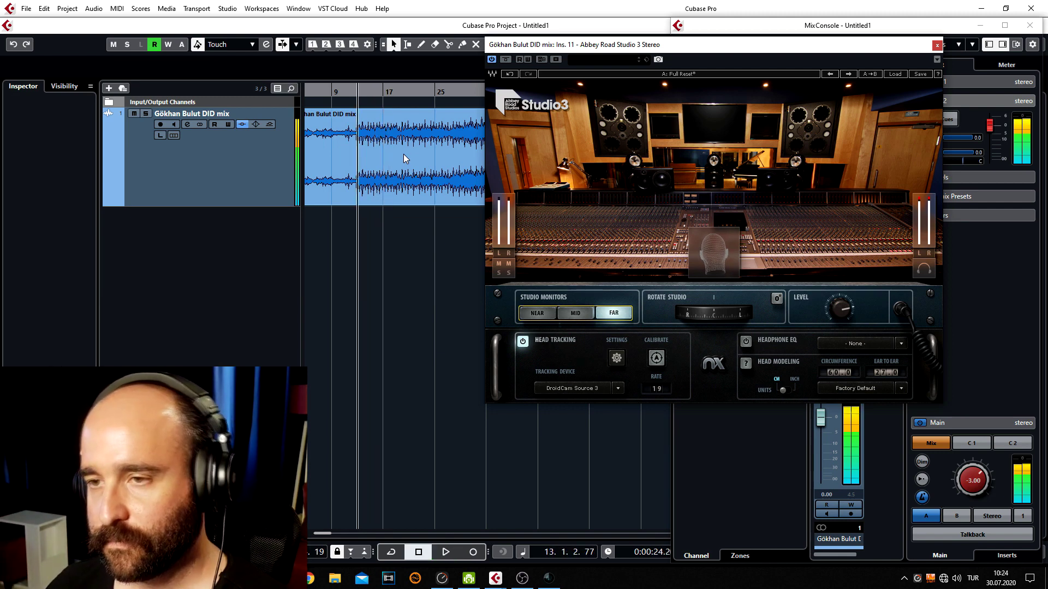
{"action": "key", "text": "F3"}
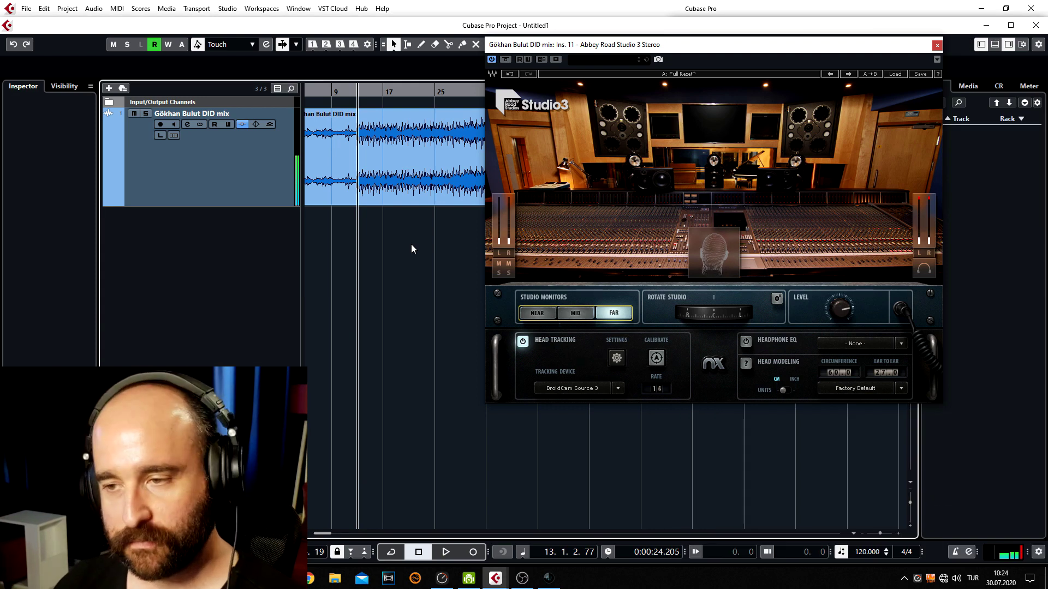